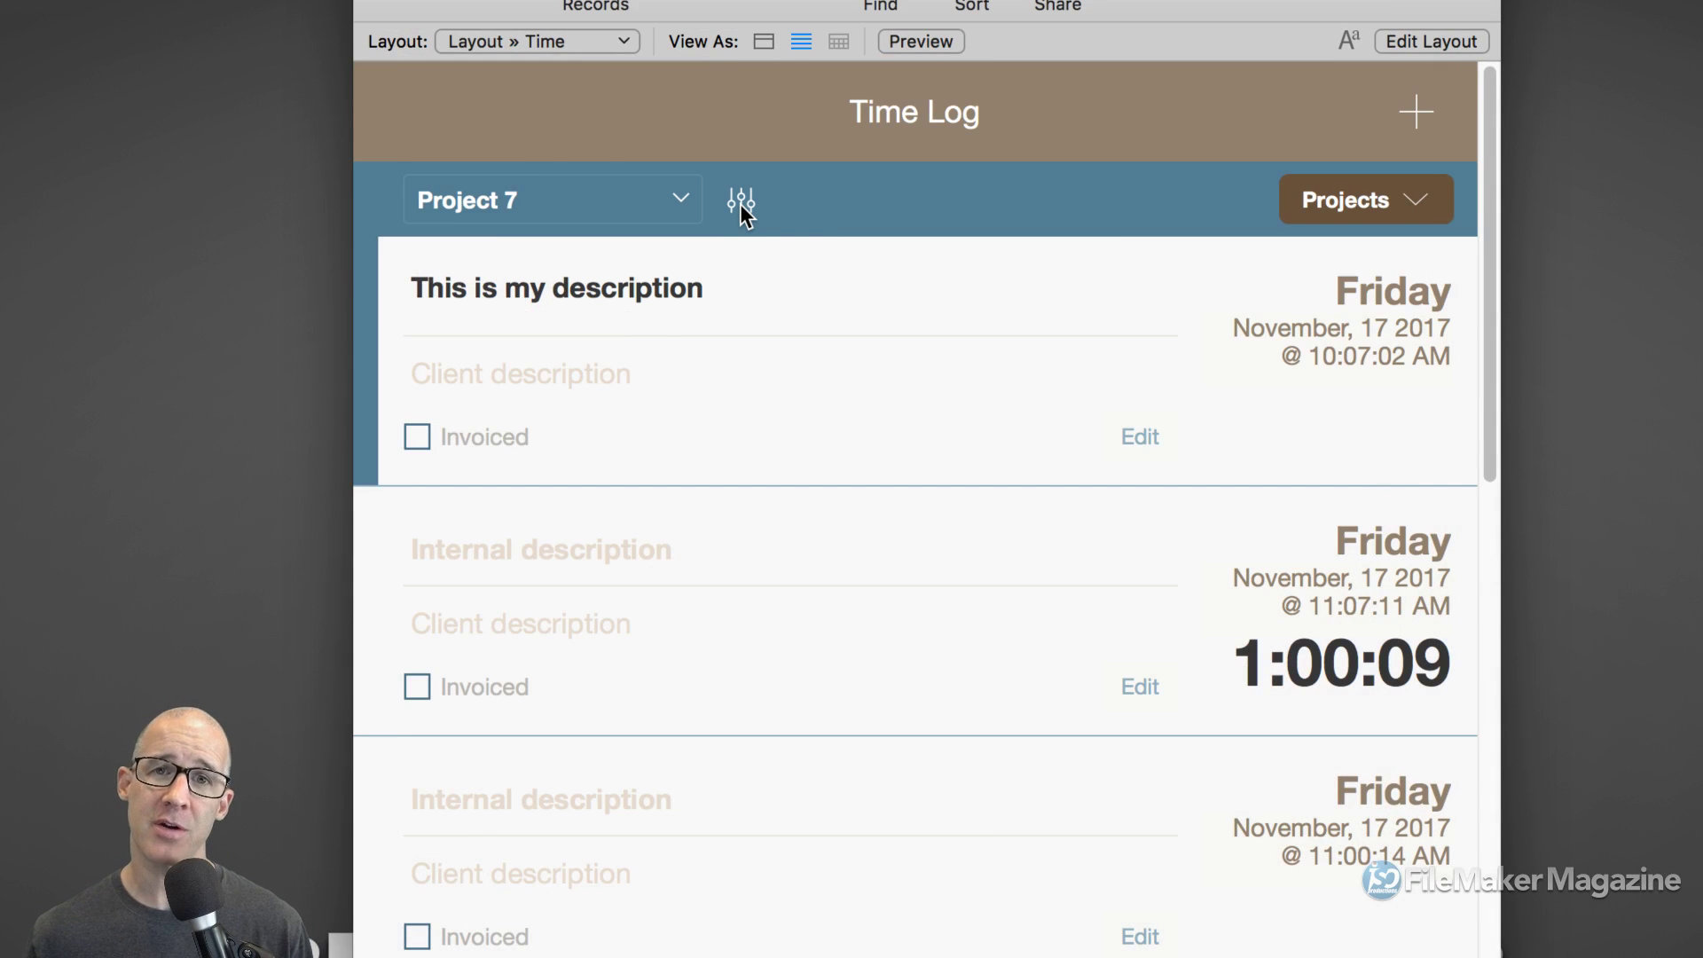
Step: Examine the filter settings popover and the project choices in the Time Log header without changing either
{"action": "left_click", "coordinate": [740, 206]}
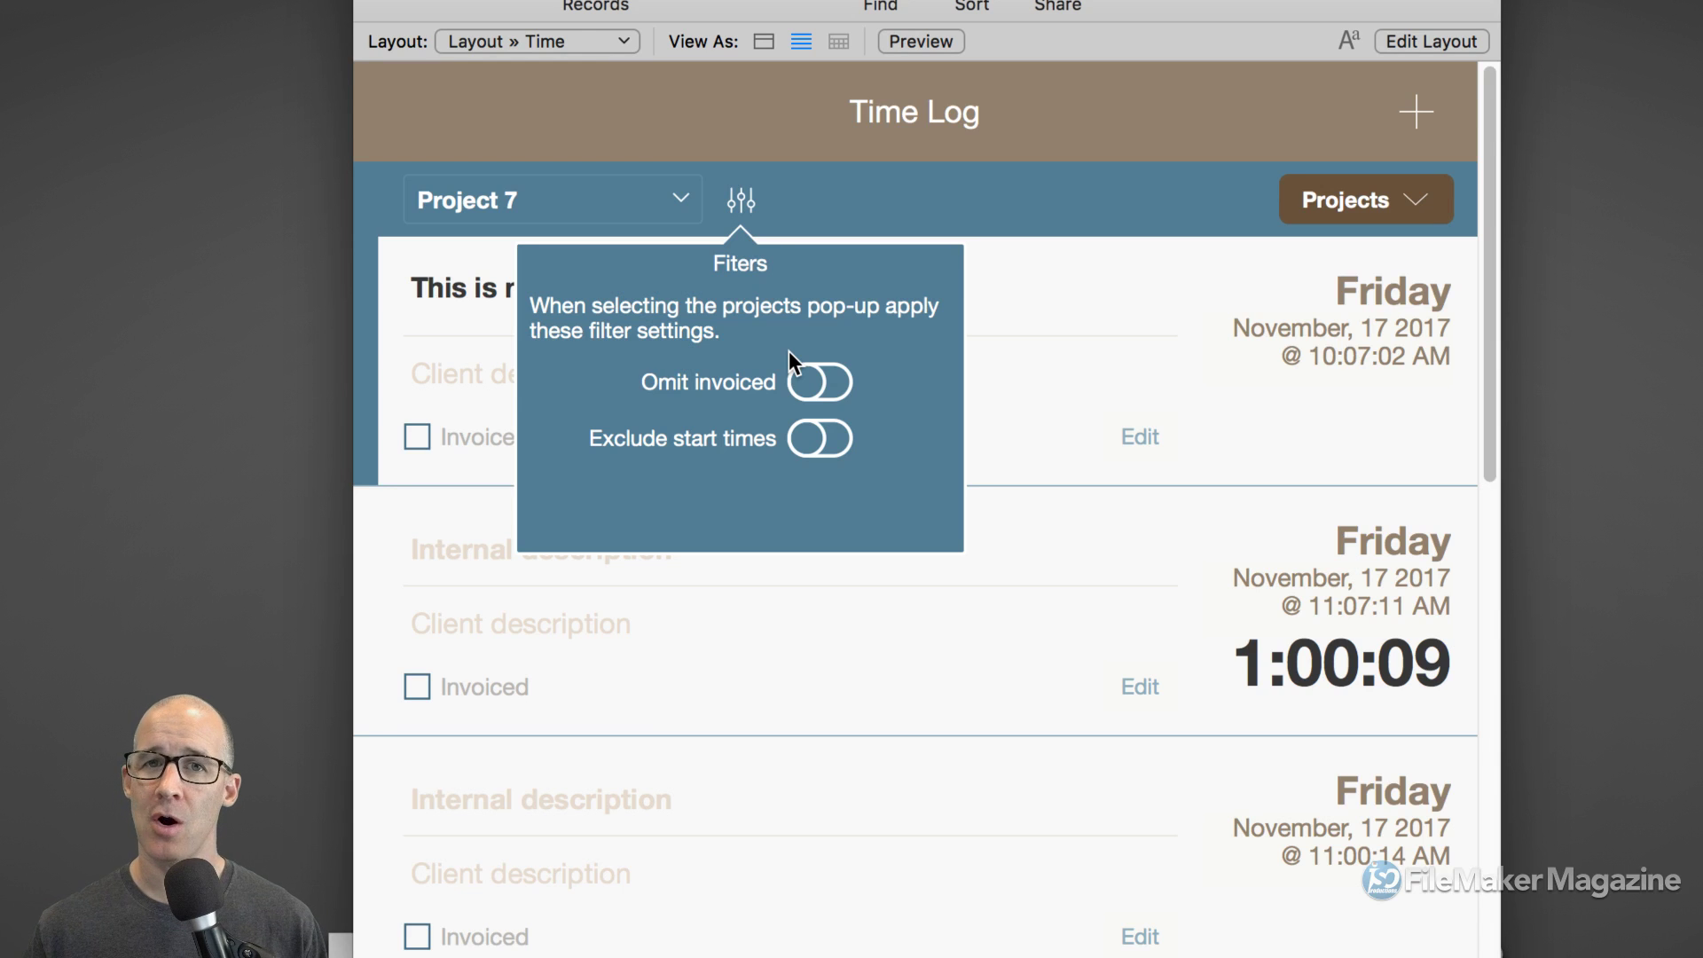
{"action": "left_click", "coordinate": [838, 206]}
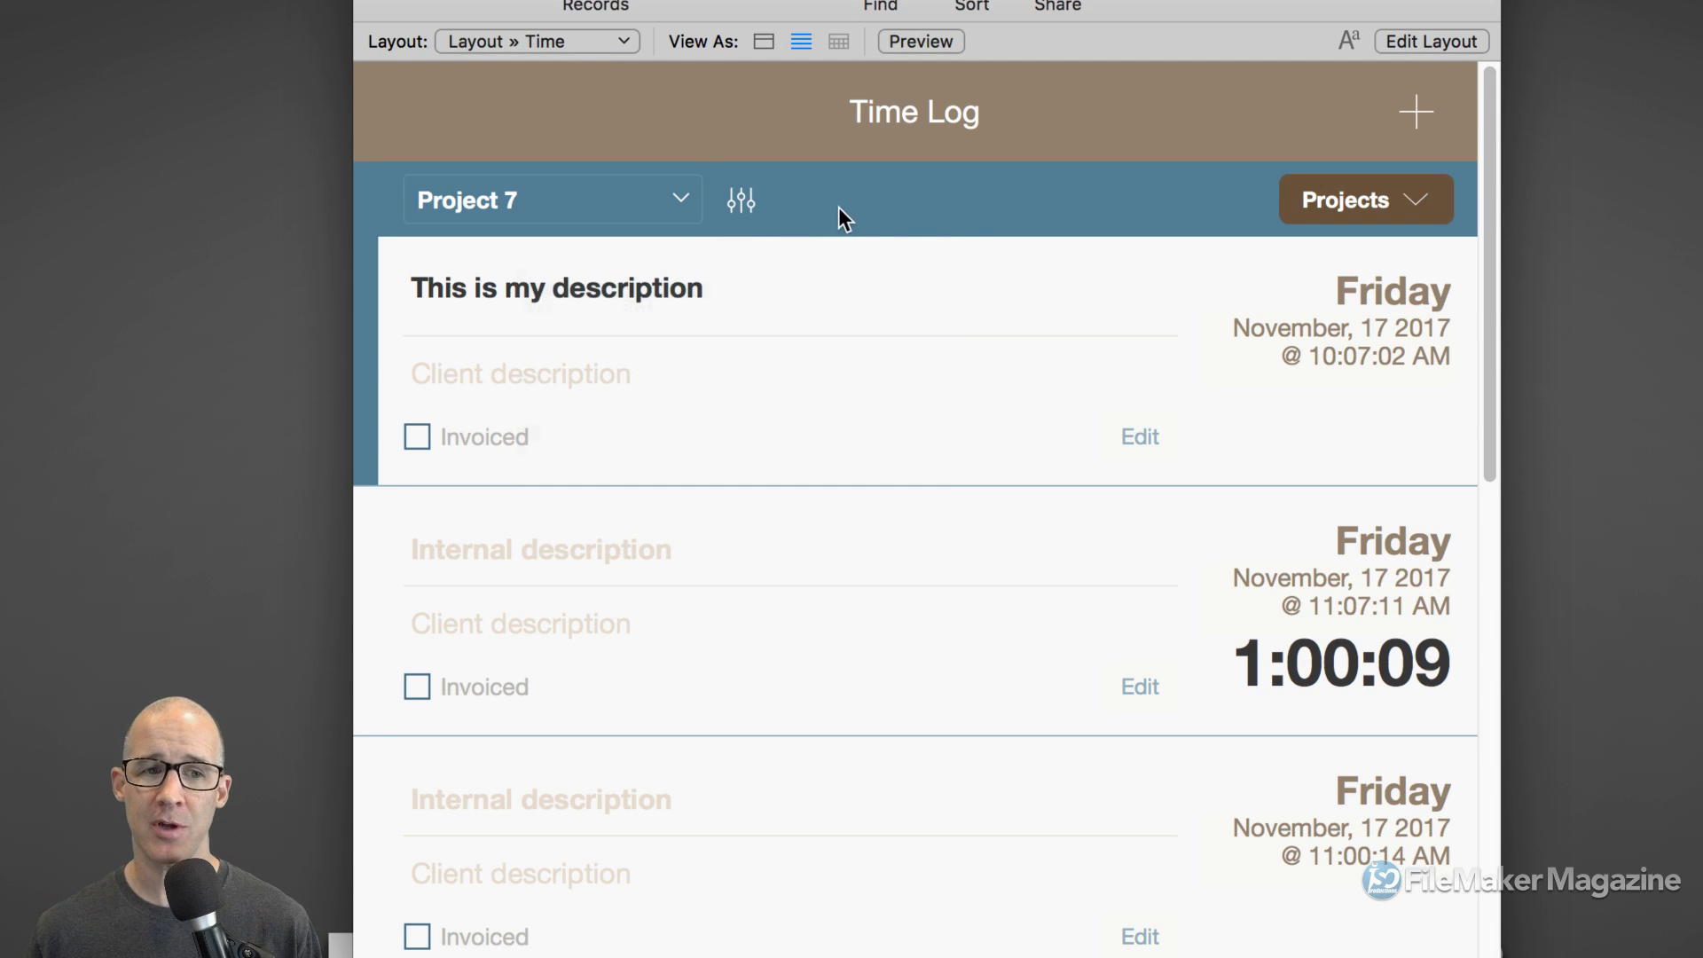
{"action": "left_click", "coordinate": [656, 205]}
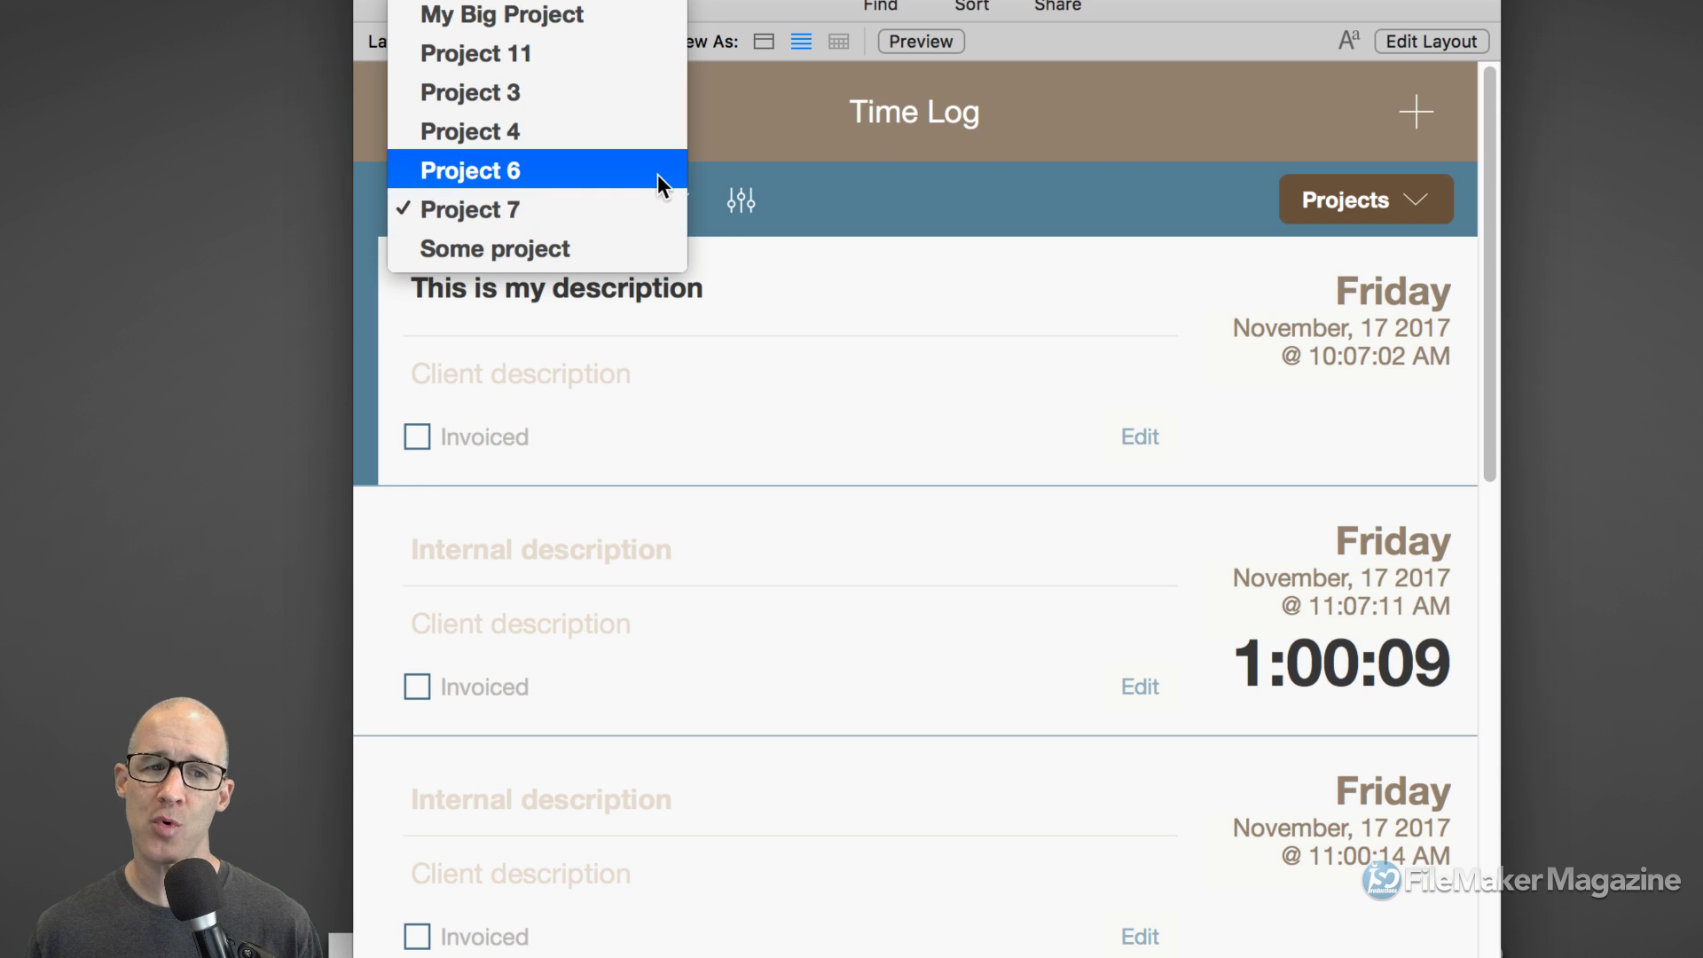
{"action": "left_click", "coordinate": [720, 165]}
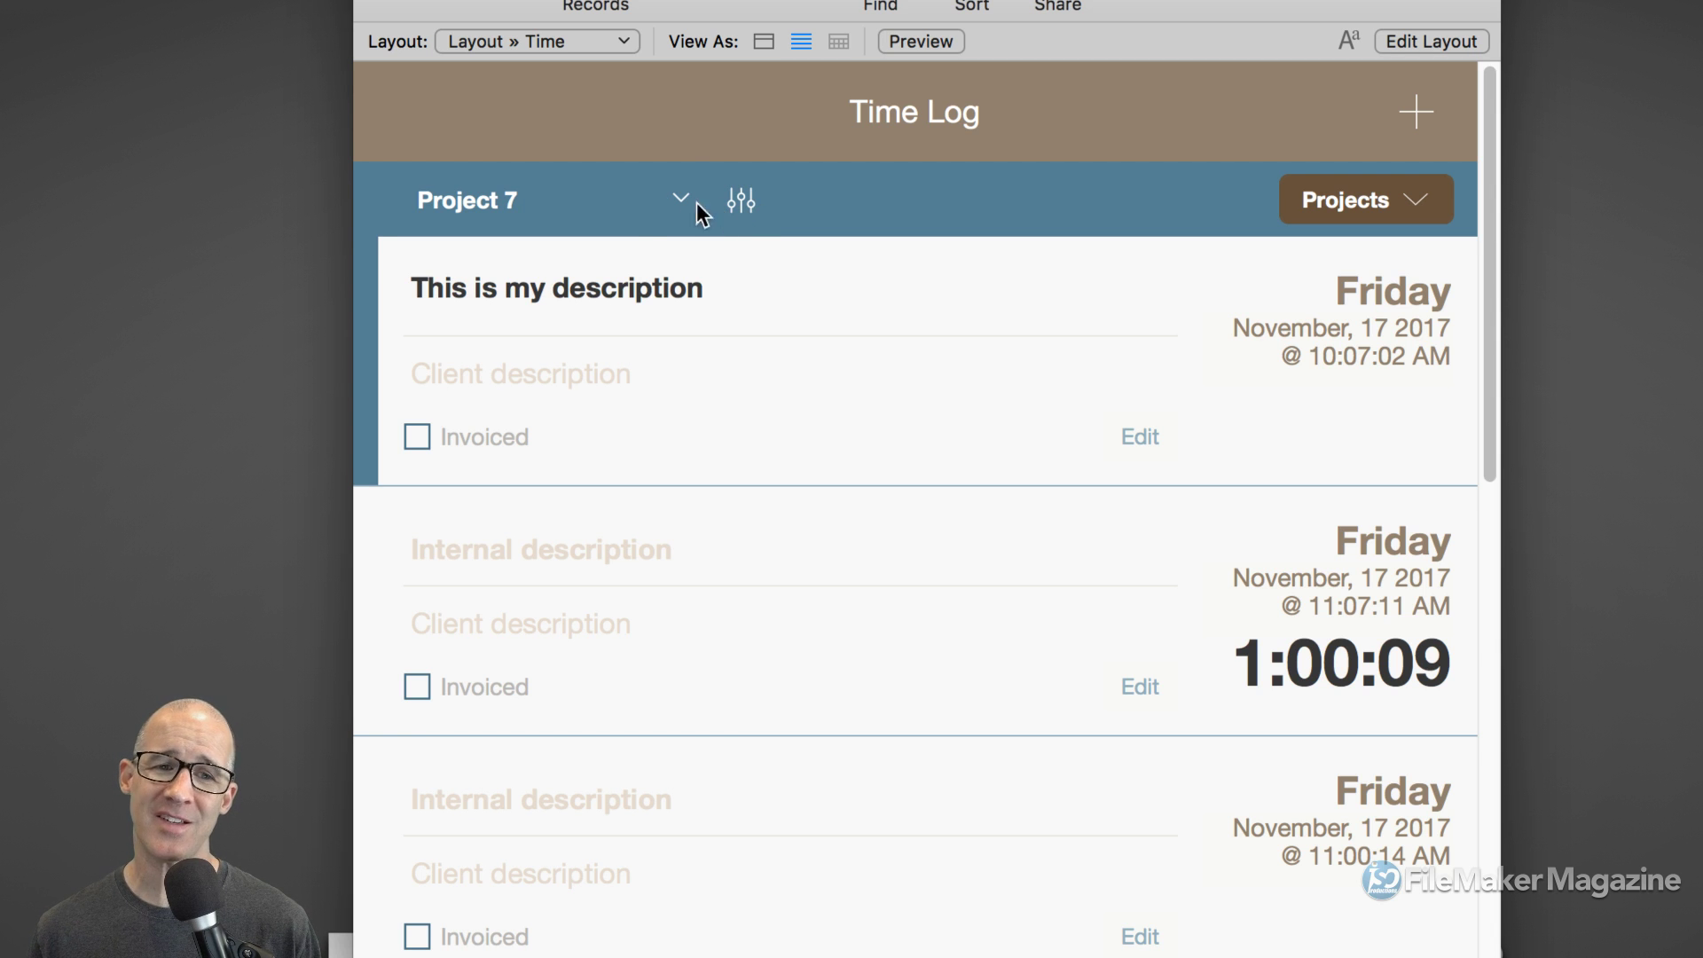
{"action": "left_click", "coordinate": [639, 199]}
{"action": "left_click", "coordinate": [743, 200]}
{"action": "left_click", "coordinate": [744, 200]}
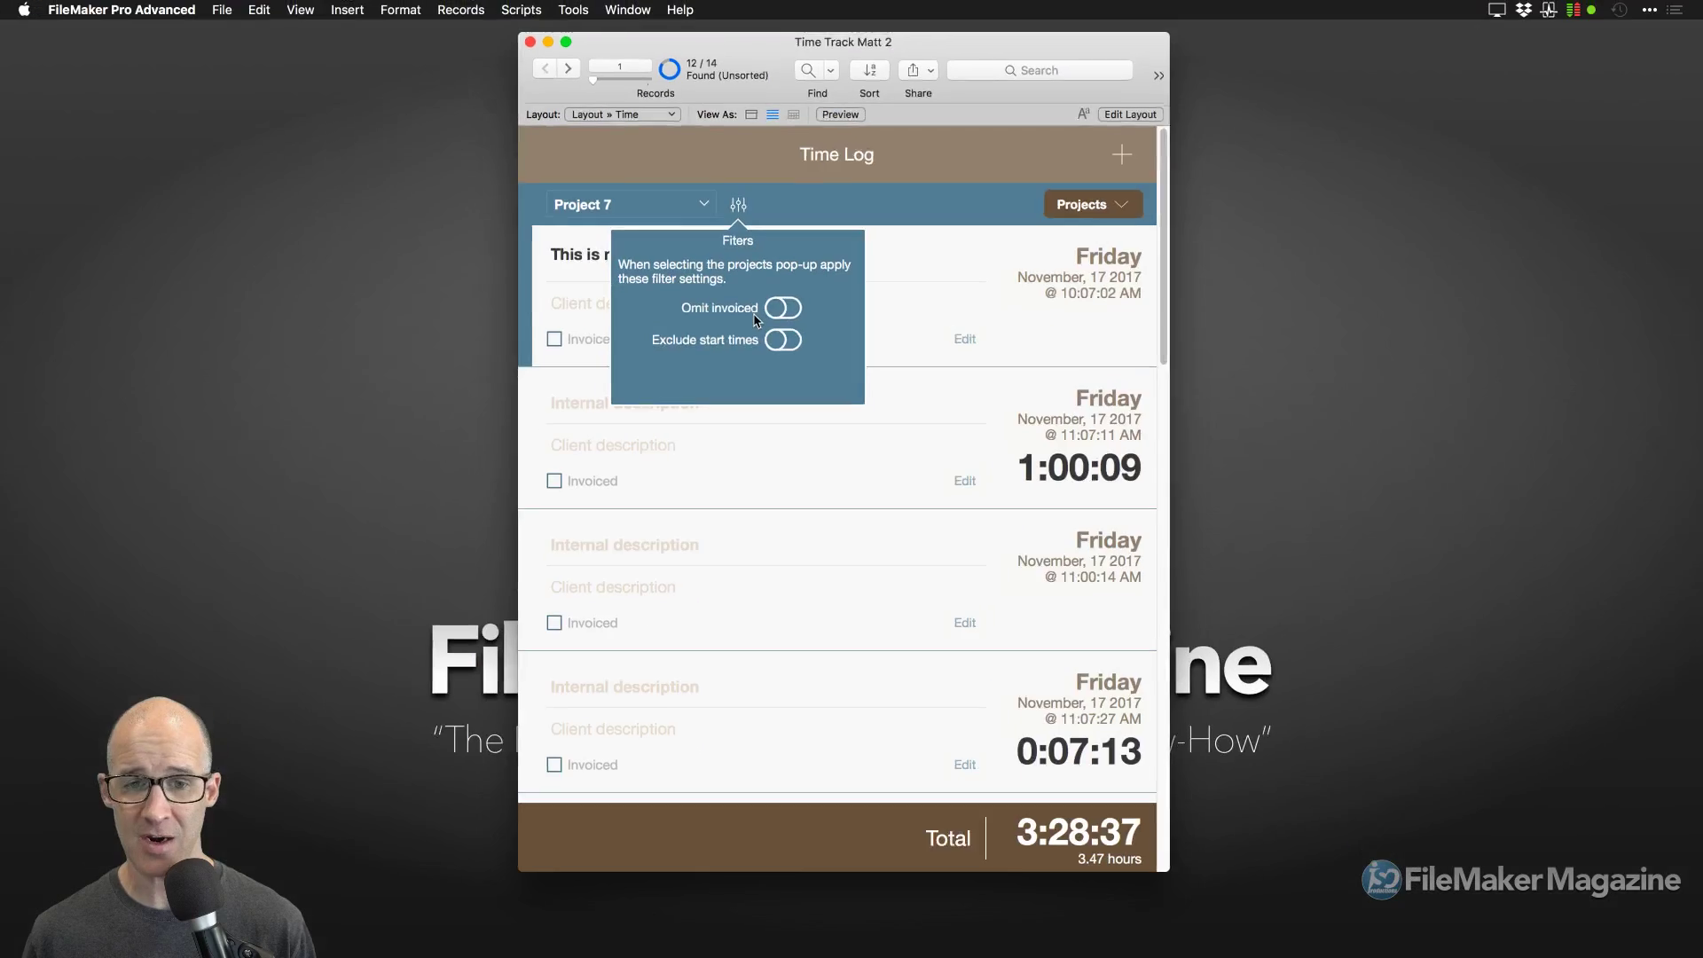
{"action": "left_click", "coordinate": [1126, 190]}
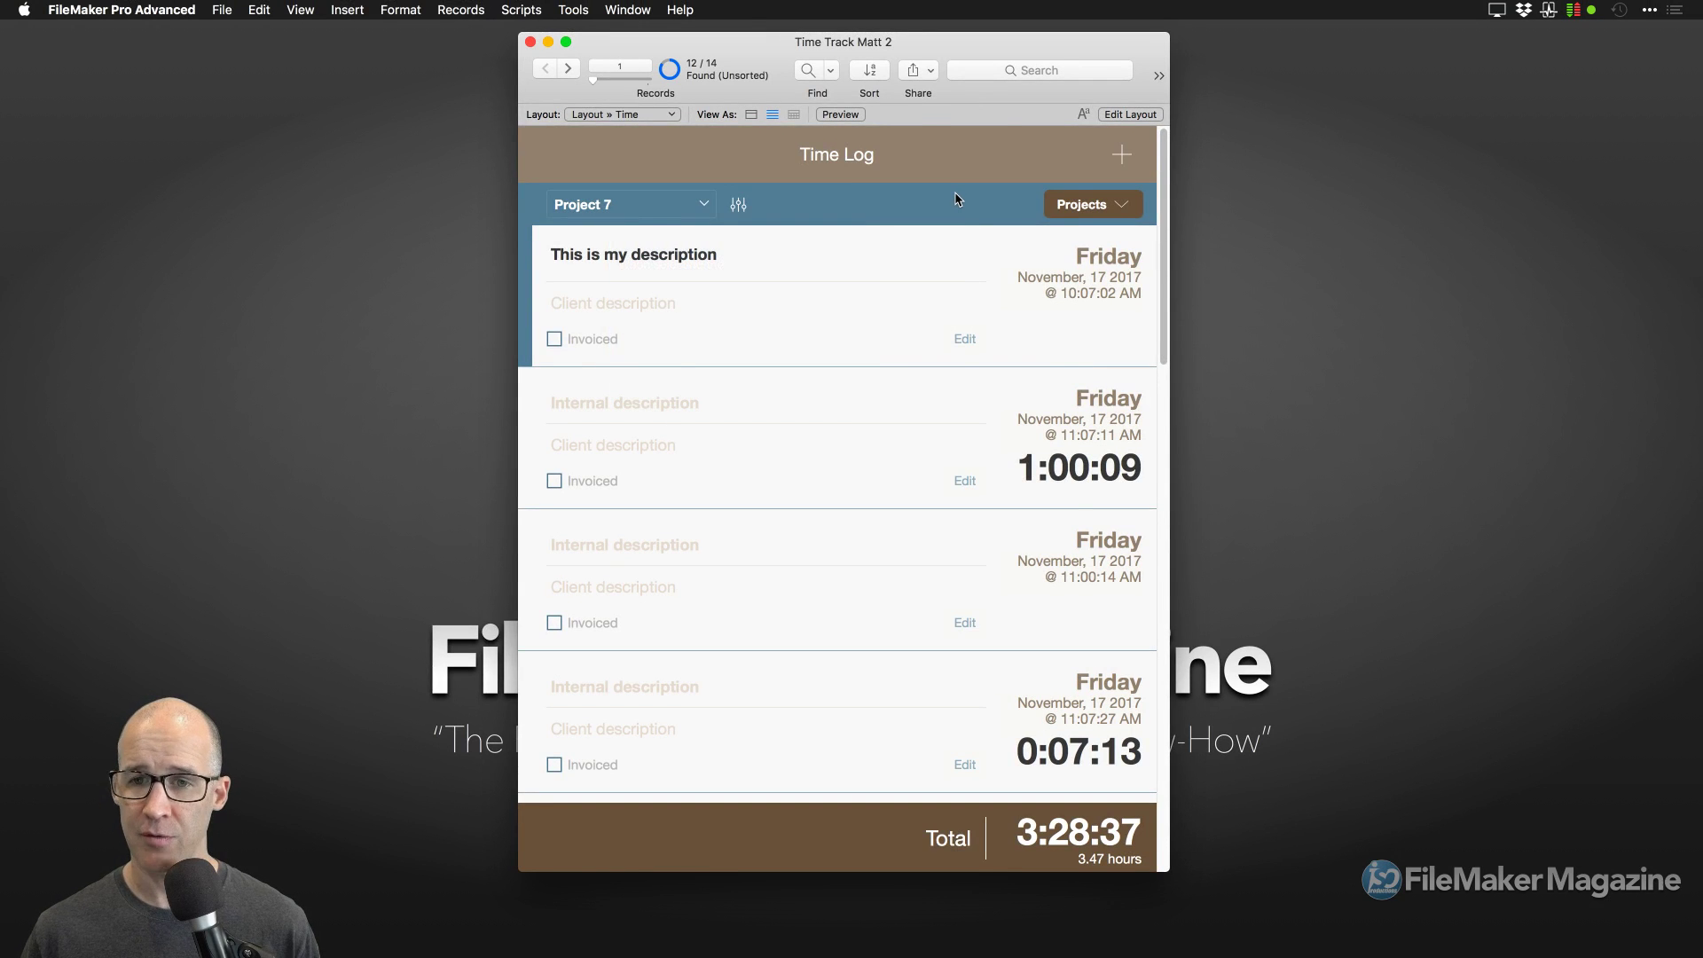
Step: Switch to layout editing, enlarge the layout manager's list, and open the Theme layout in its own window
{"action": "key", "text": "super+l"}
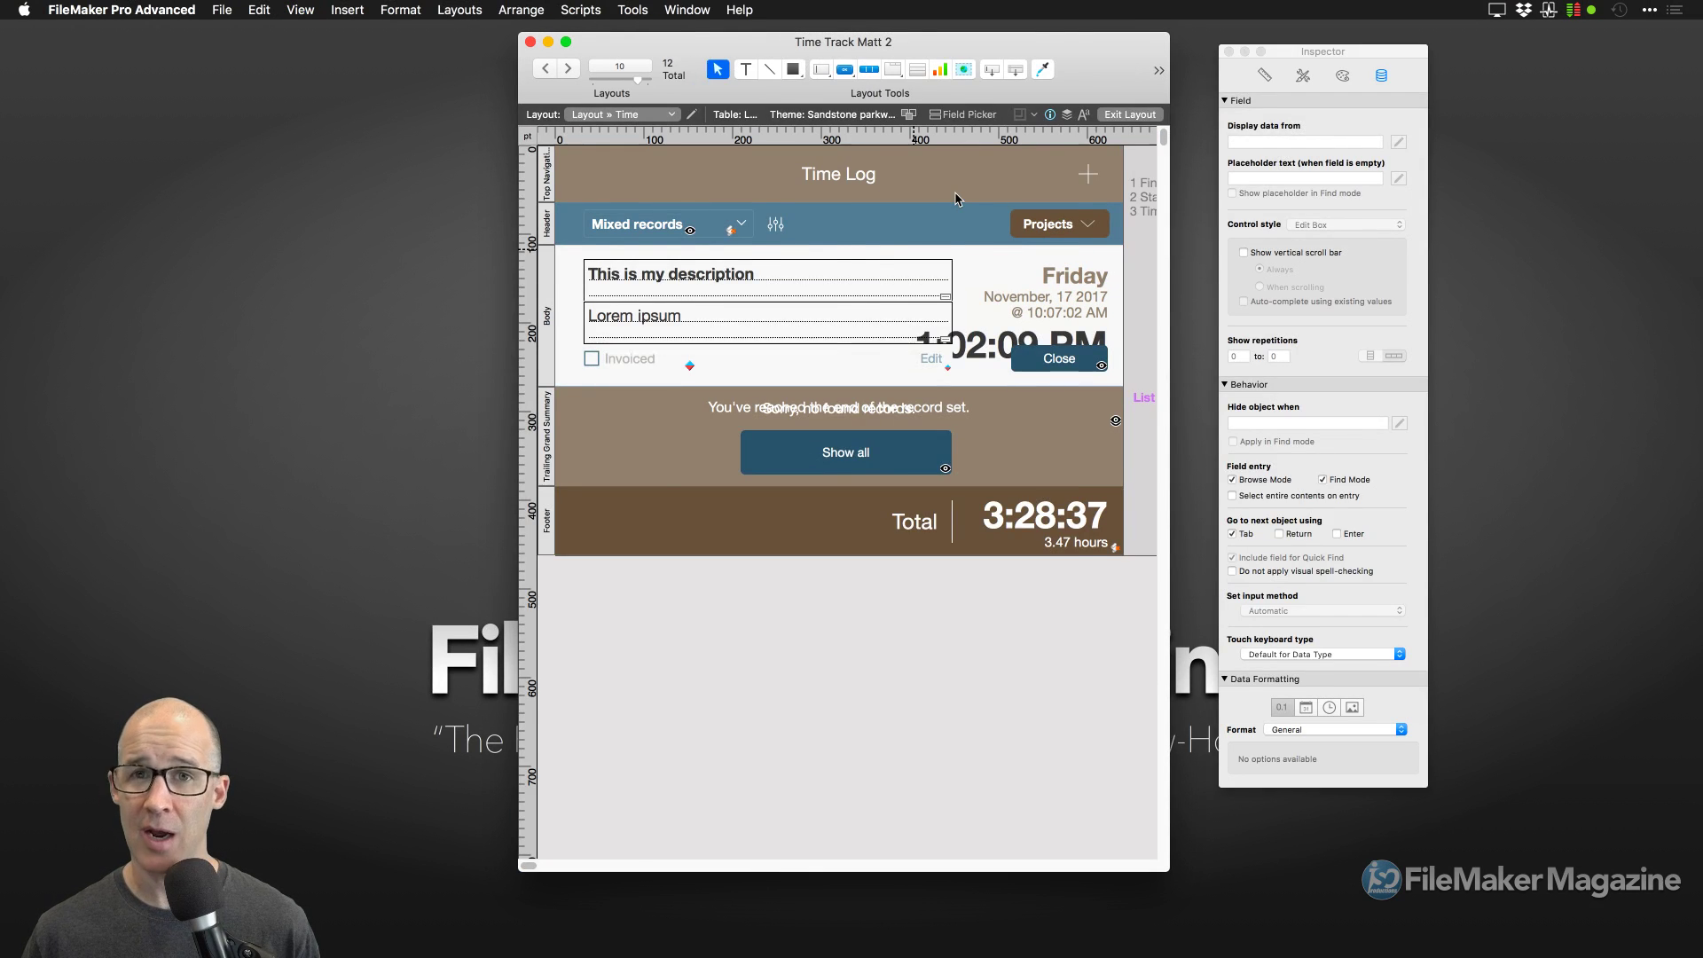
{"action": "key", "text": "shift+super+l"}
{"action": "left_click_drag", "start_coordinate": [958, 188], "coordinate": [1274, 104]}
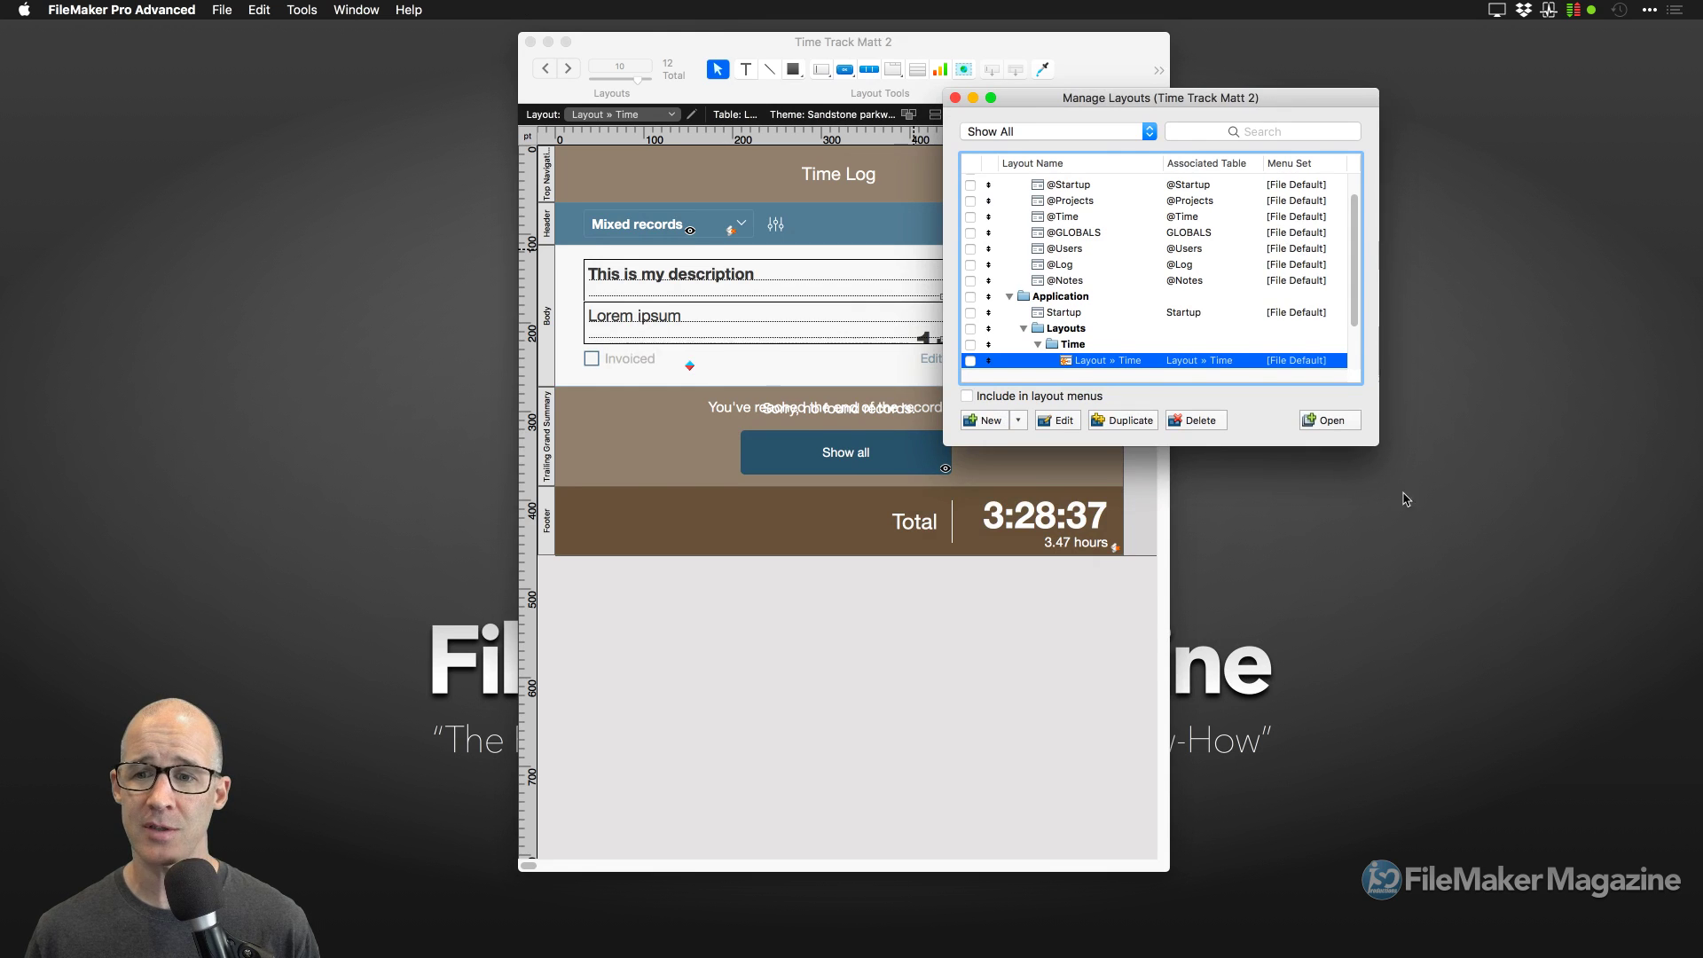
{"action": "left_click_drag", "start_coordinate": [1378, 444], "coordinate": [1403, 651]}
{"action": "left_click", "coordinate": [1080, 182]}
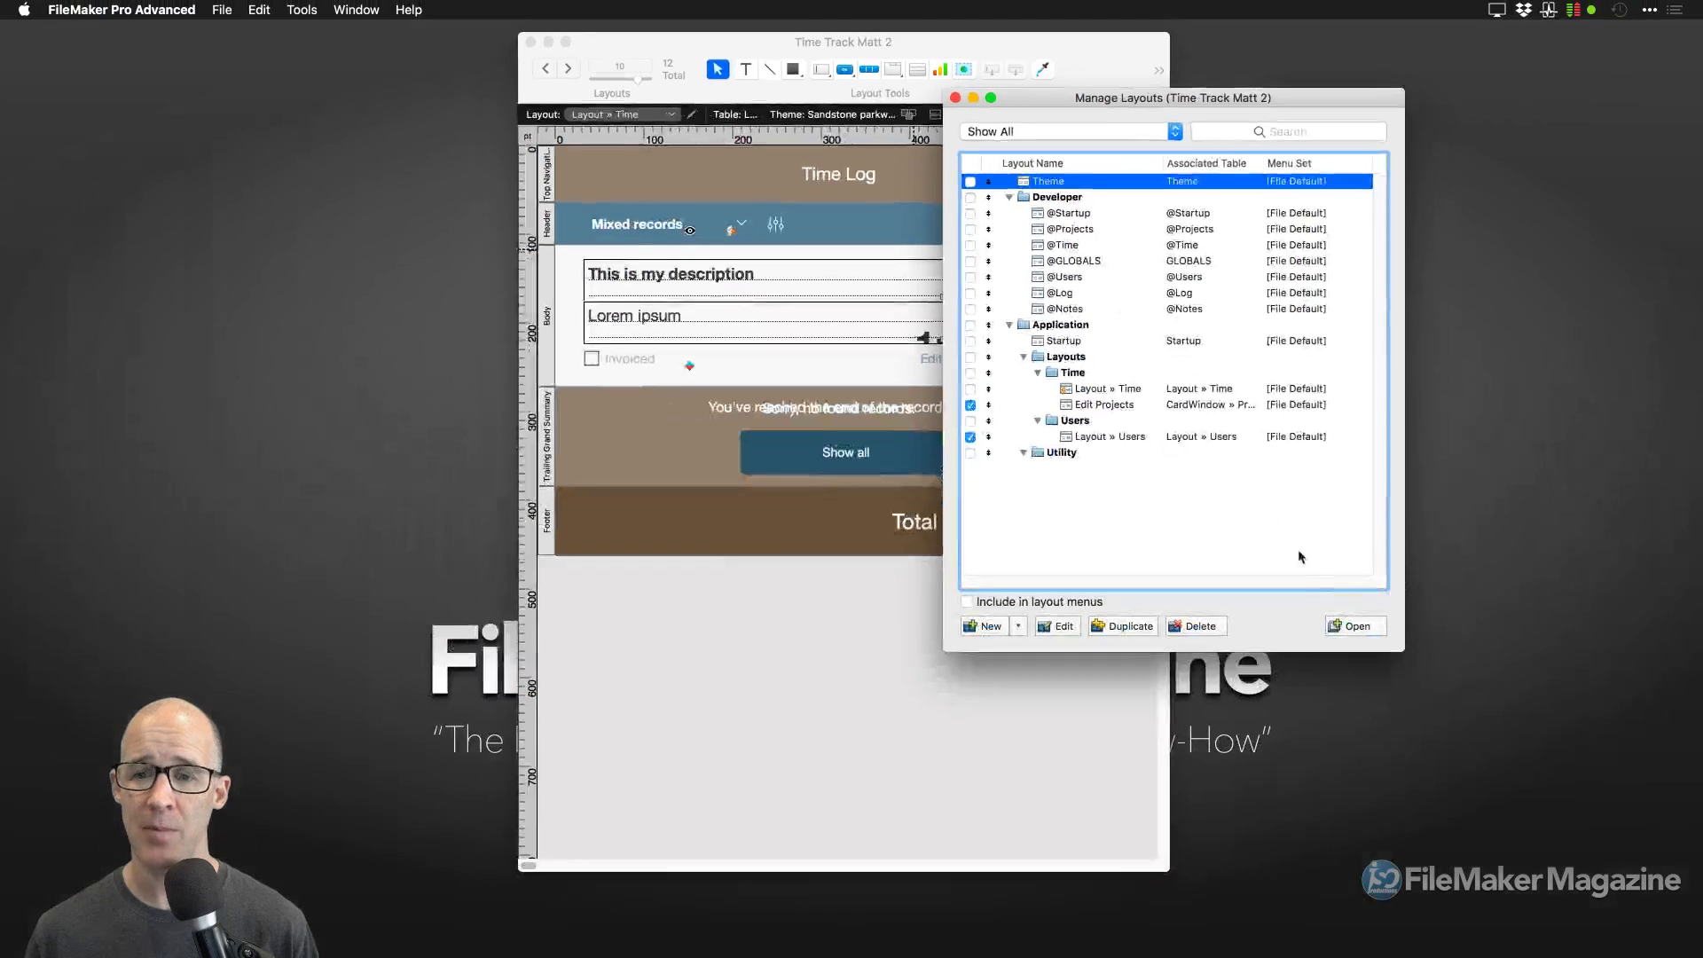
{"action": "left_click", "coordinate": [1356, 627]}
Step: Reposition and widen the Theme layout's window and examine the StarterTheme style guide
{"action": "left_click_drag", "start_coordinate": [947, 71], "coordinate": [525, 46]}
{"action": "left_click_drag", "start_coordinate": [781, 875], "coordinate": [1526, 870]}
{"action": "left_click_drag", "start_coordinate": [1029, 867], "coordinate": [1511, 868]}
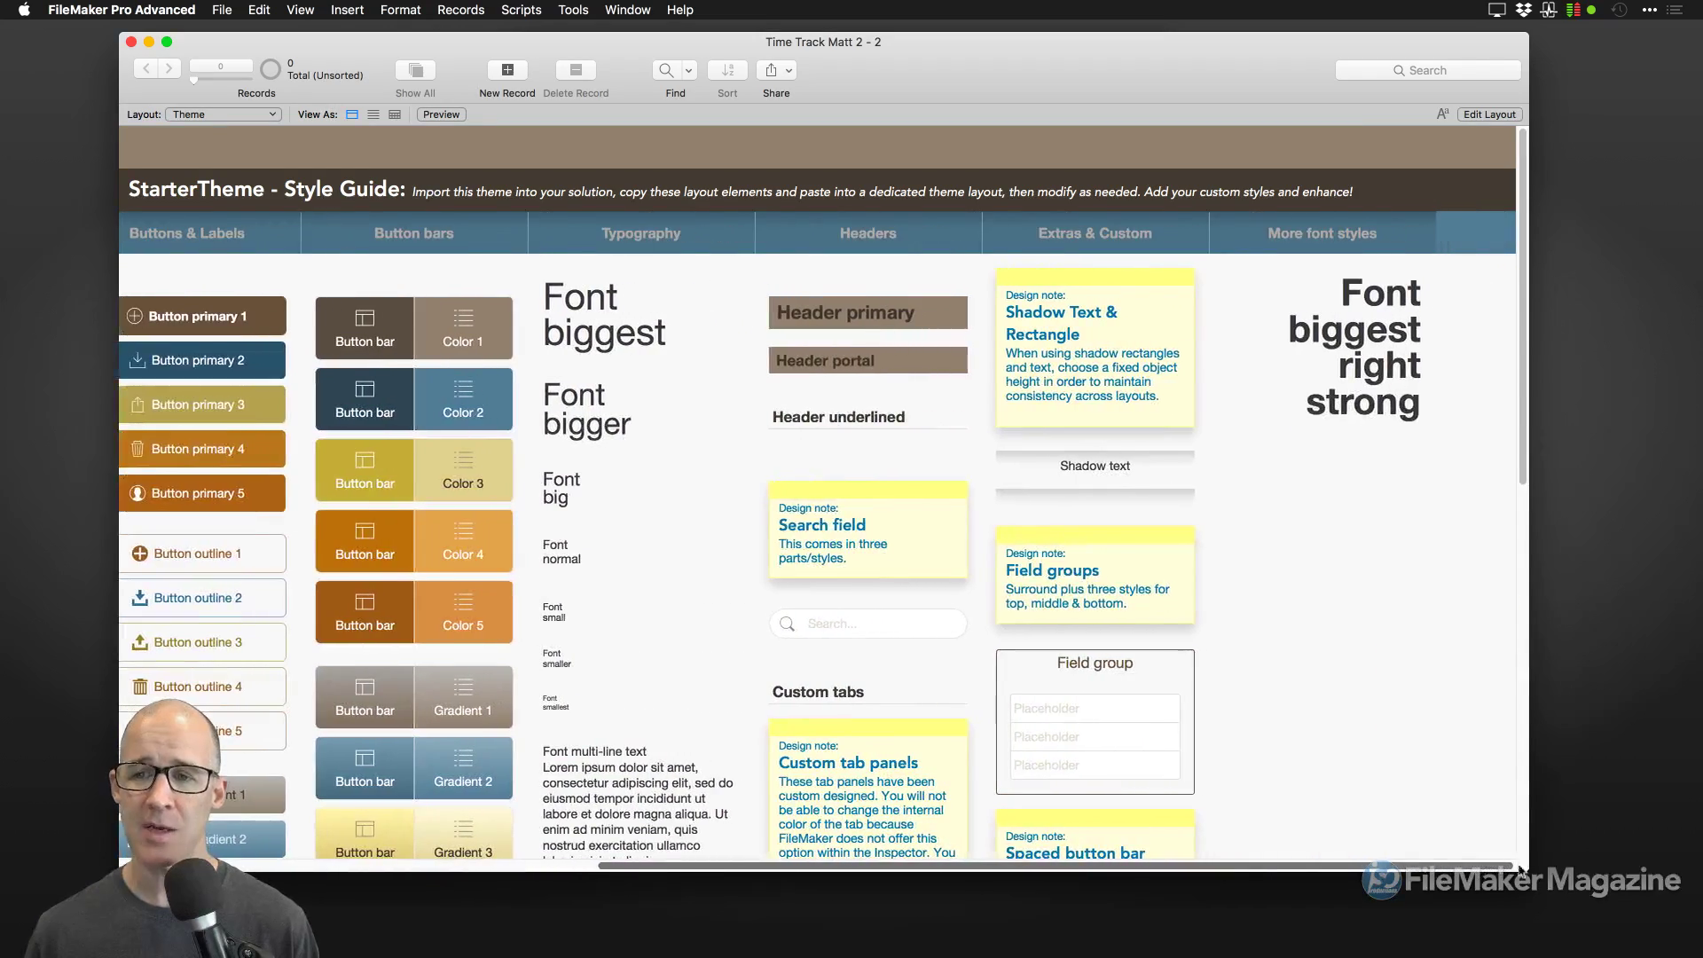
{"action": "scroll", "coordinate": [1478, 717], "scroll_direction": "down", "scroll_amount": 10}
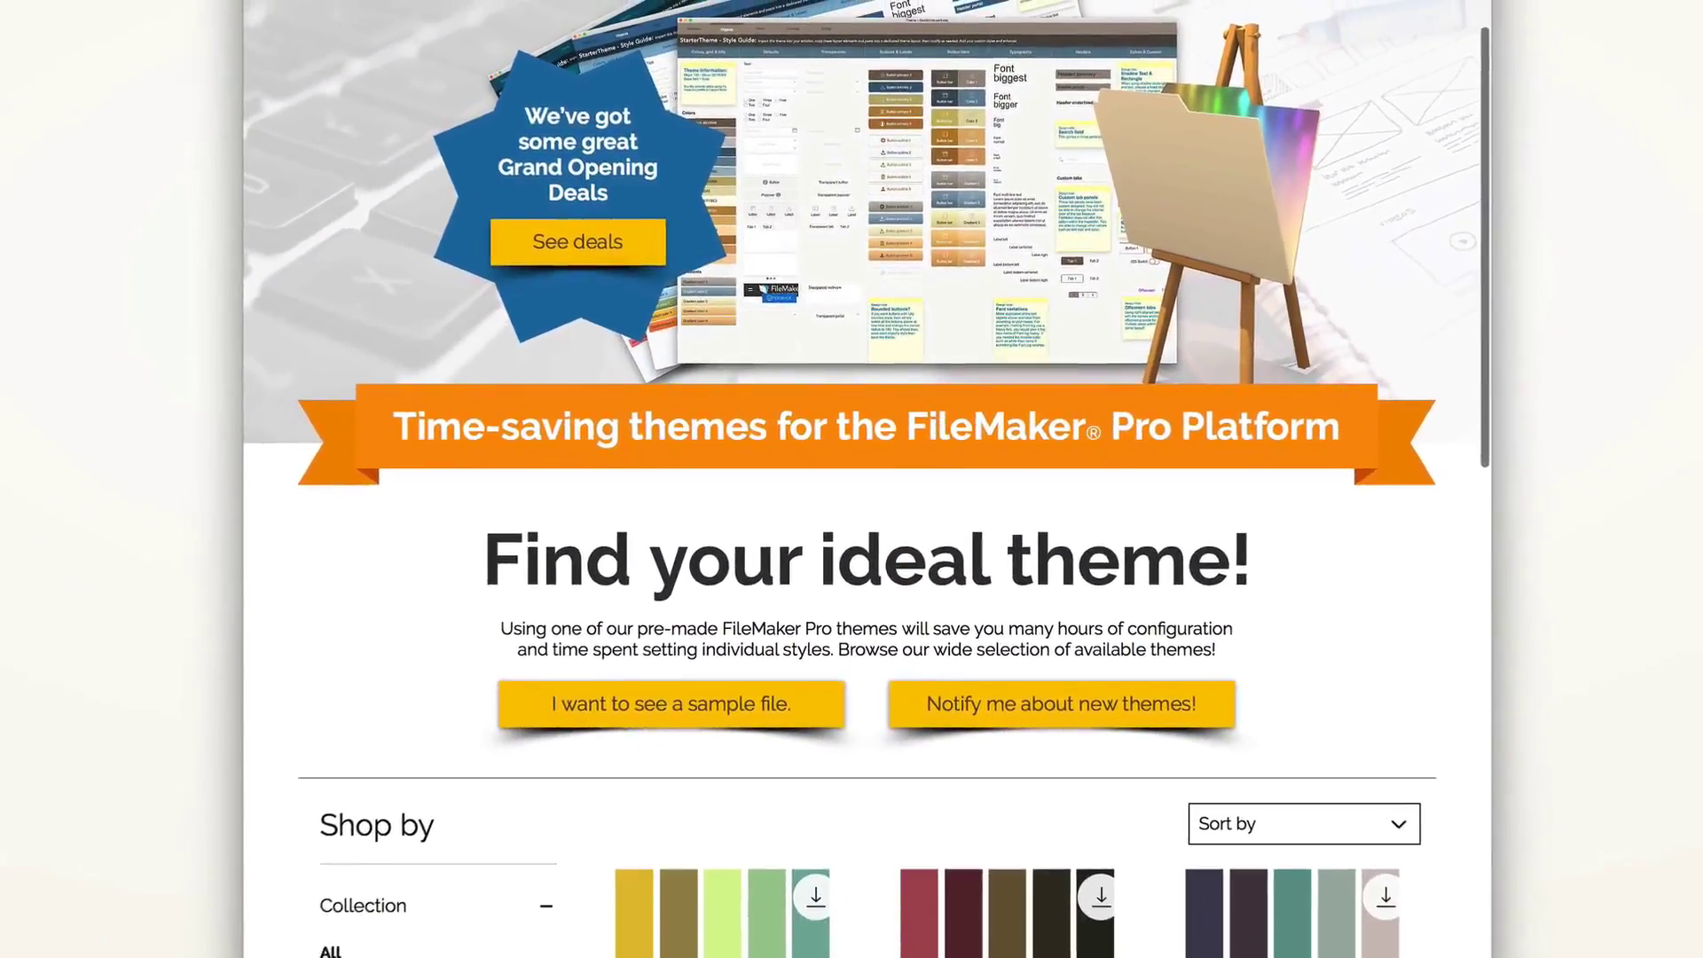
Step: Browse the theme catalogue on filemakerthemes.com in Safari
{"action": "scroll", "coordinate": [873, 524], "scroll_direction": "down", "scroll_amount": 2}
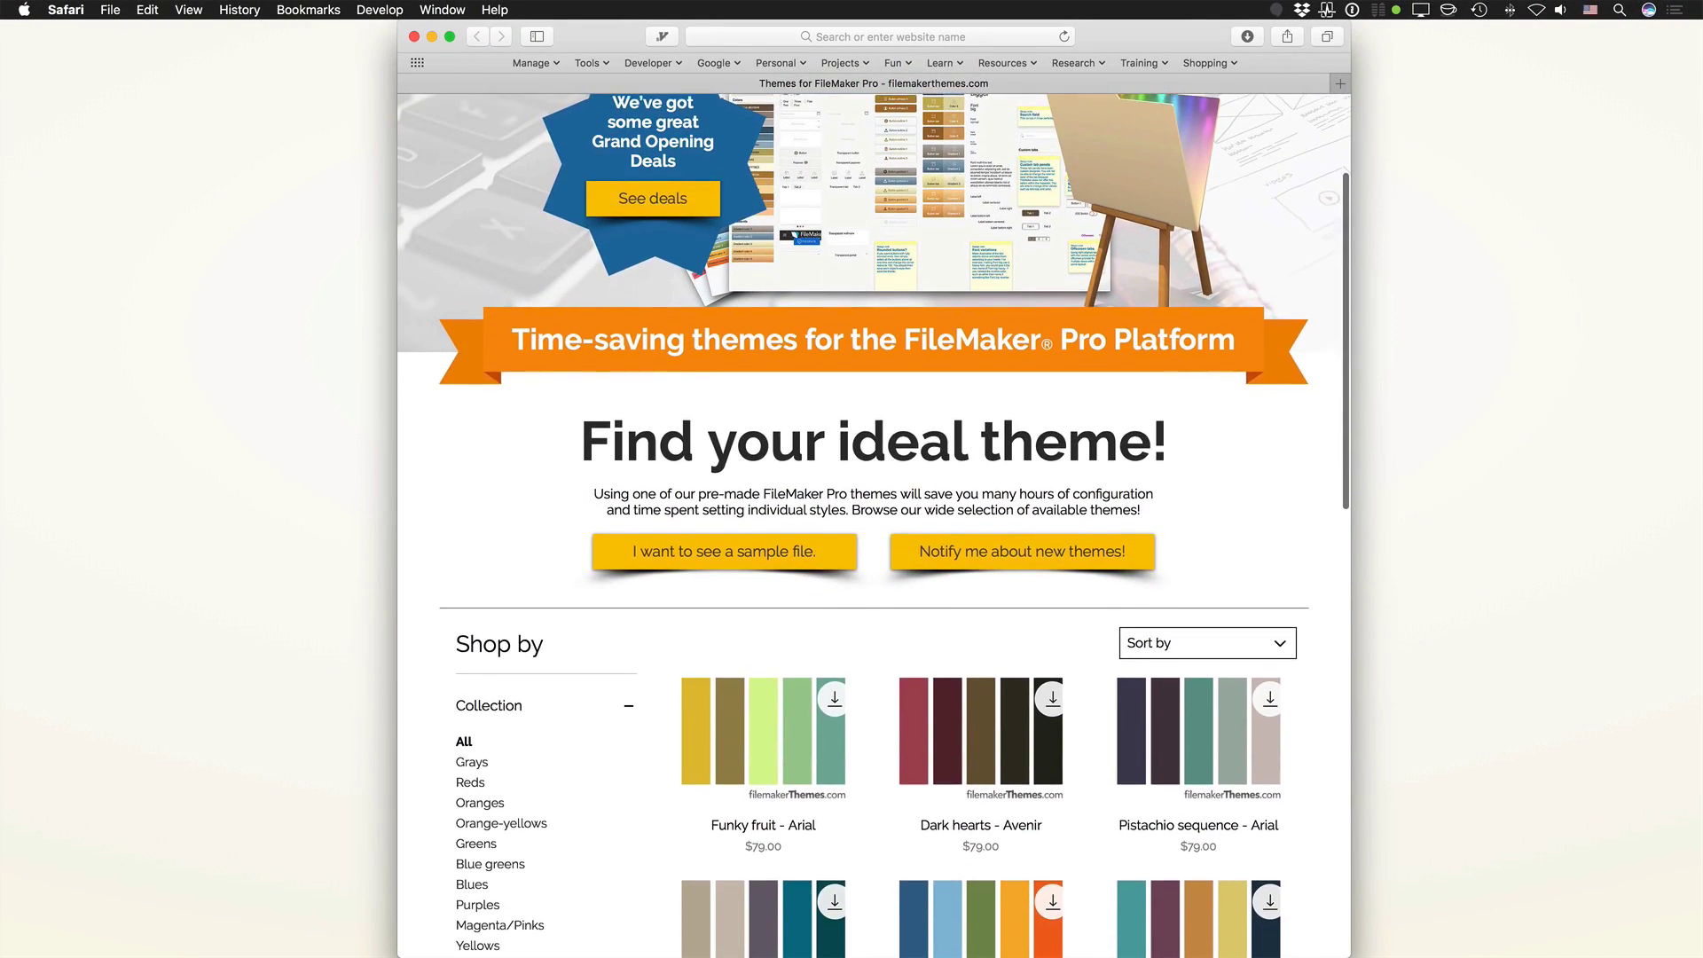
{"action": "scroll", "coordinate": [874, 523], "scroll_direction": "down", "scroll_amount": 2}
{"action": "scroll", "coordinate": [873, 523], "scroll_direction": "down", "scroll_amount": 2}
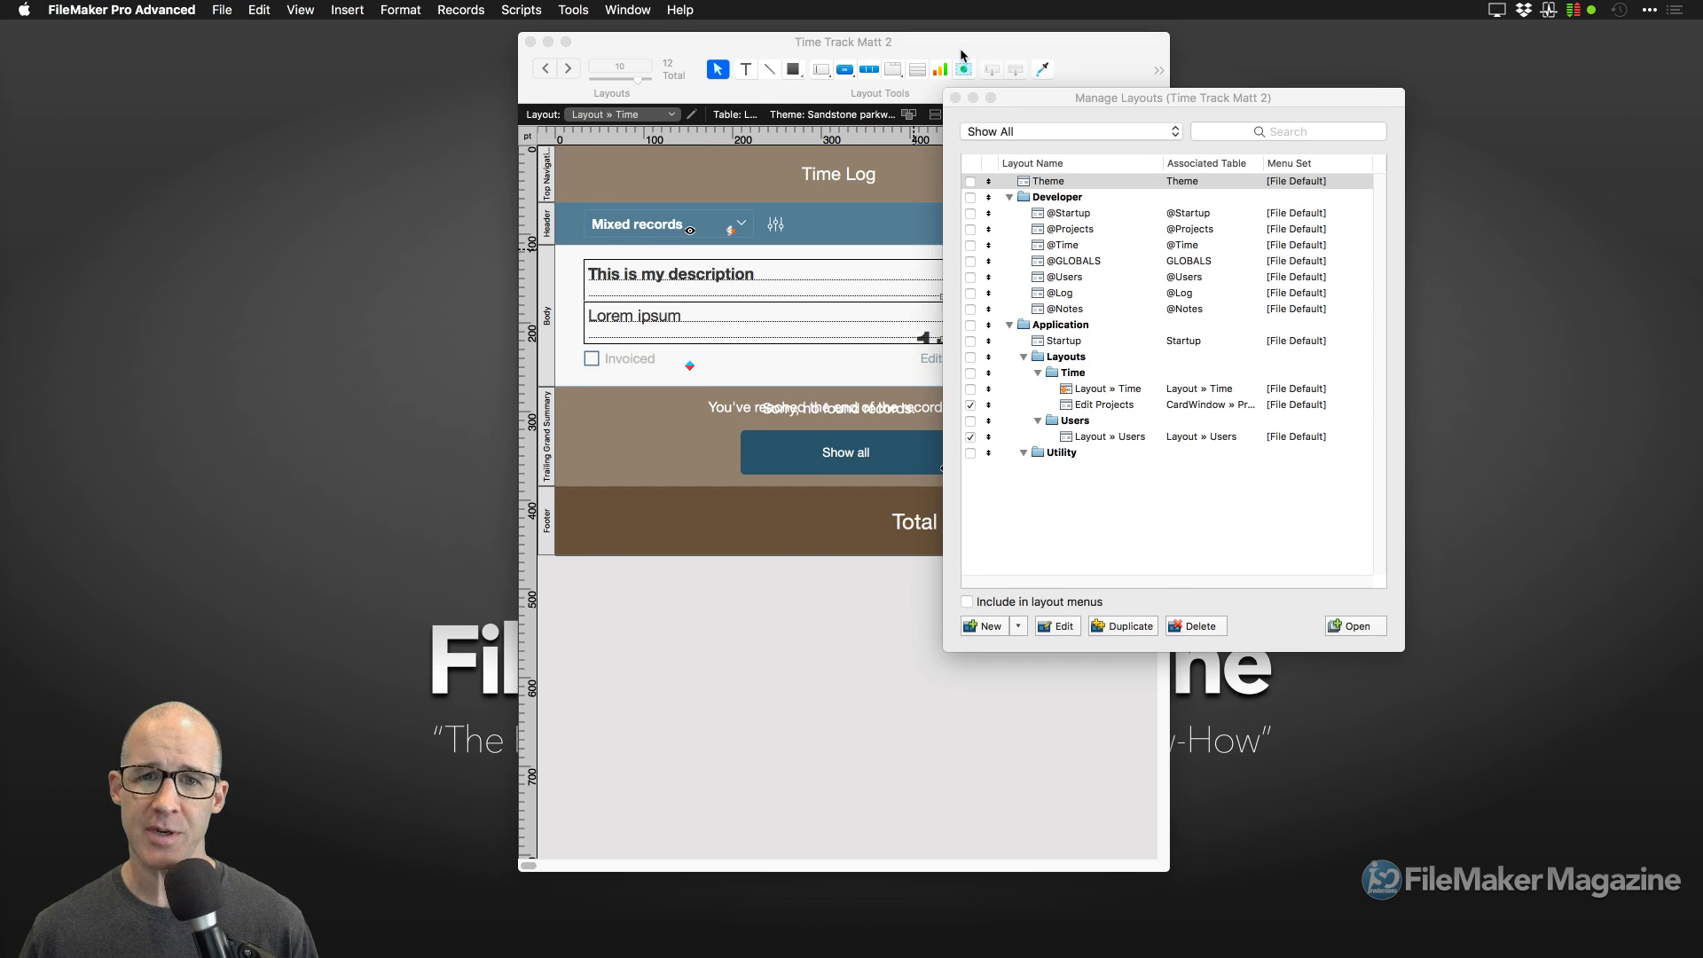
Step: Return to the Time layout in FileMaker, open the header's filter popover for editing, and select the Omit invoiced button bar
{"action": "key", "text": "Return"}
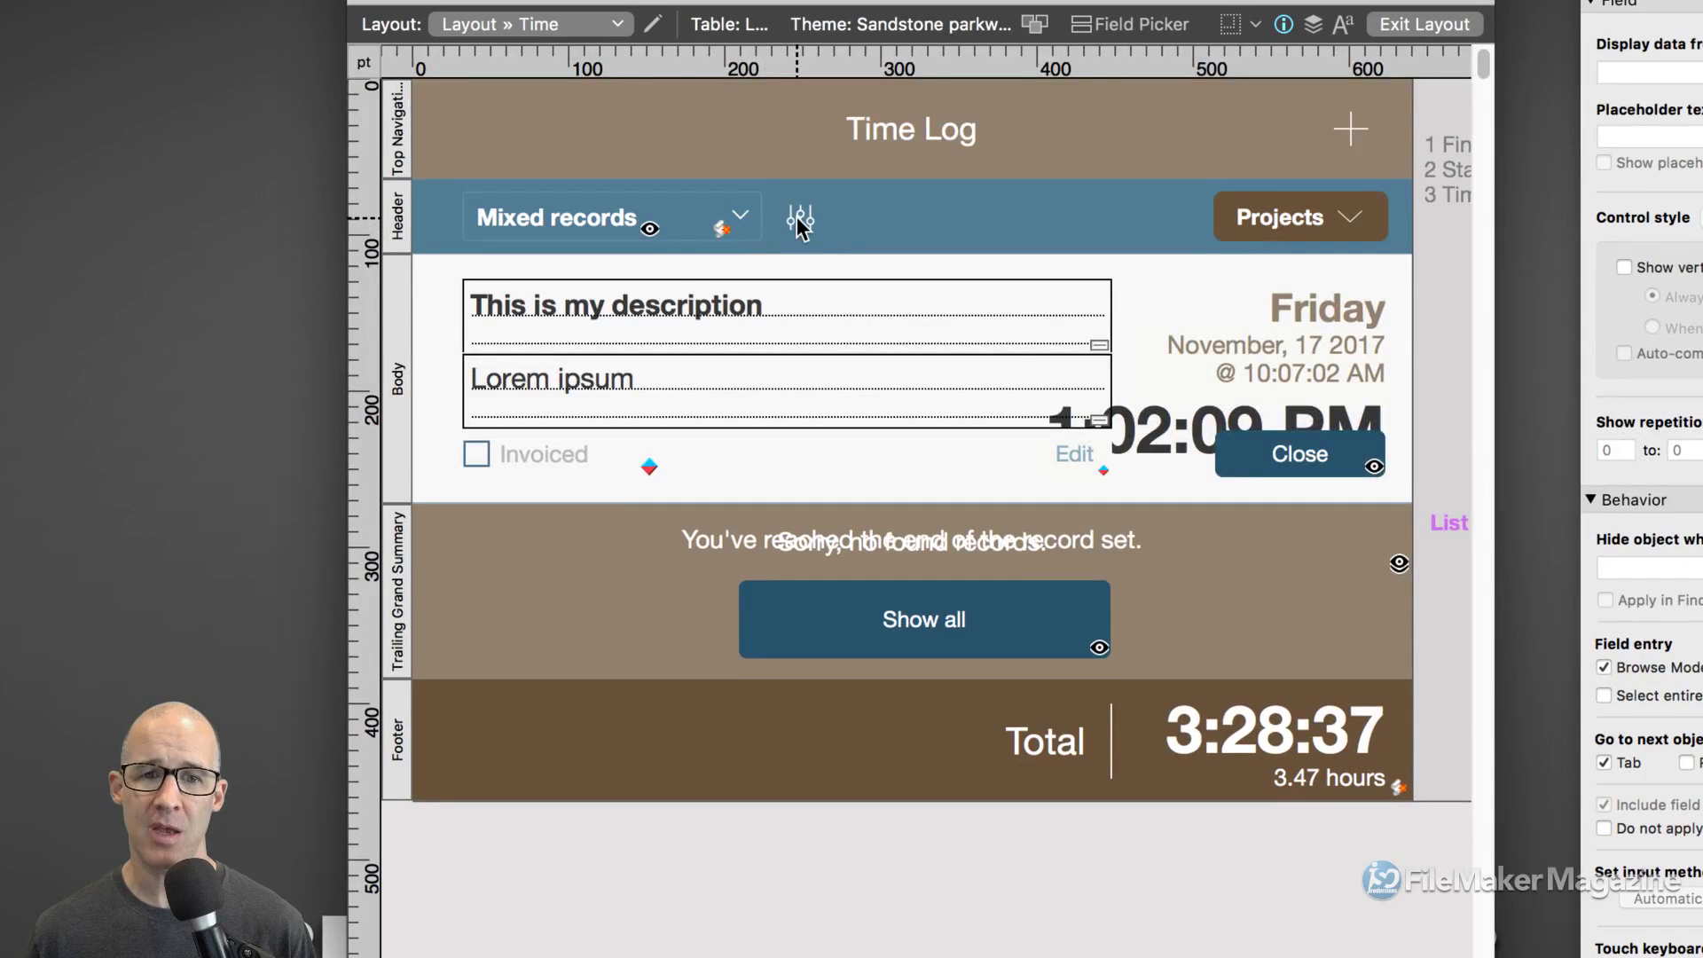
{"action": "double_click", "coordinate": [775, 225]}
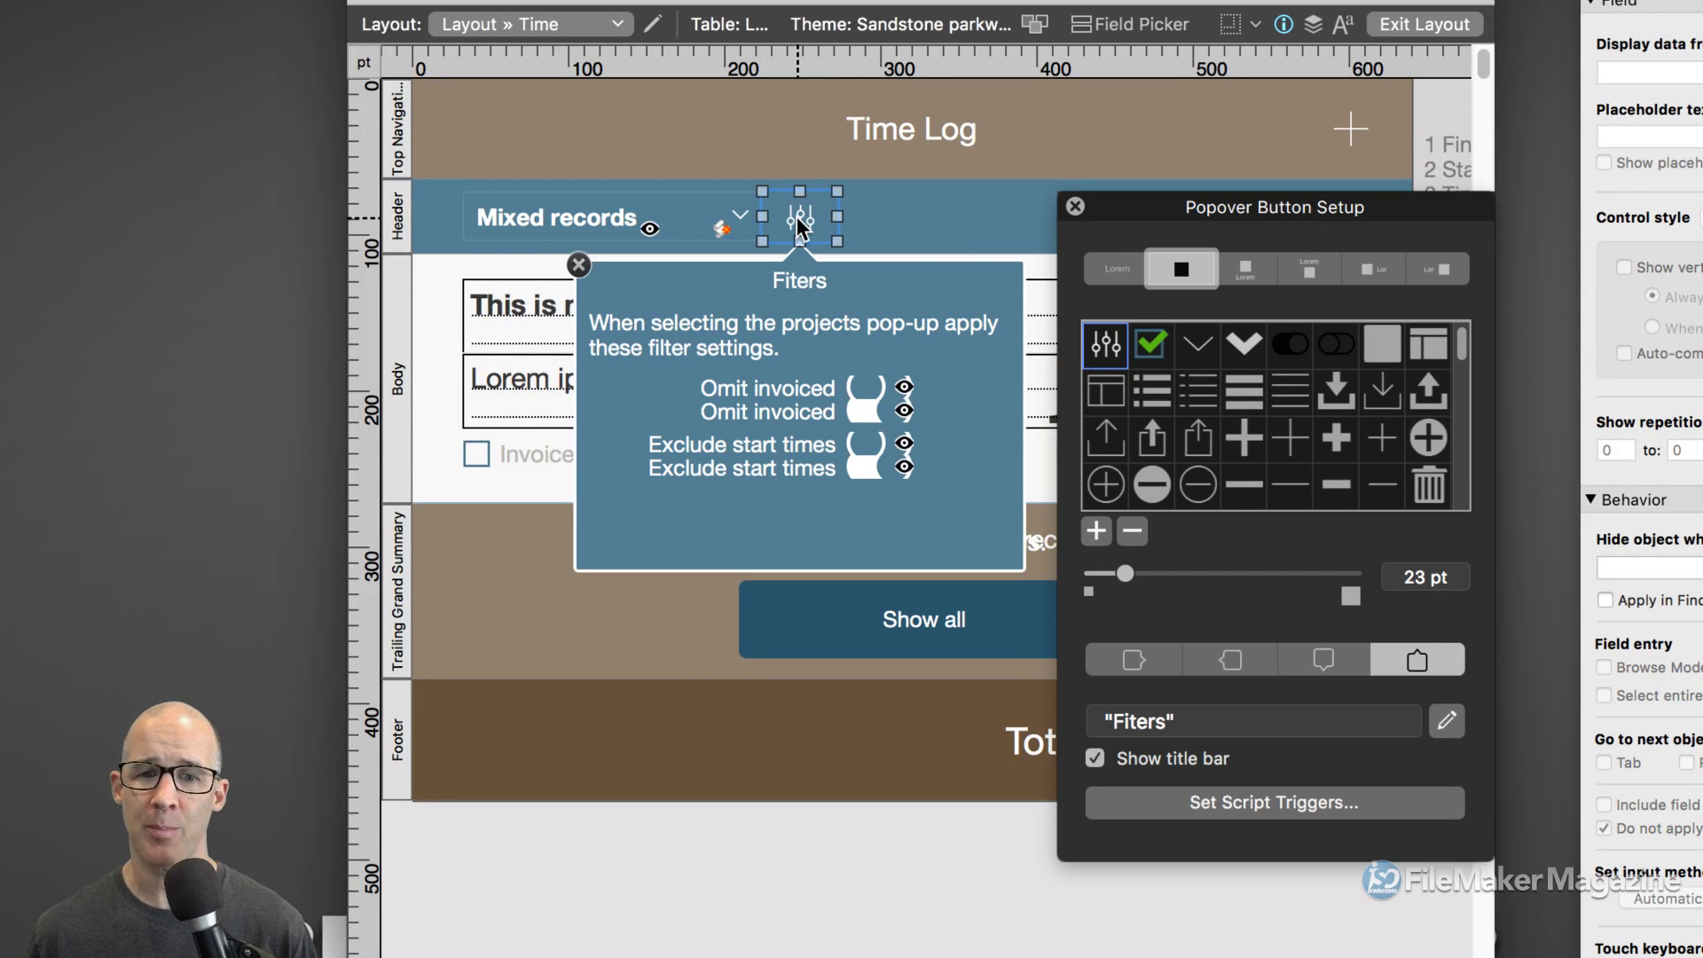
{"action": "left_click", "coordinate": [853, 391]}
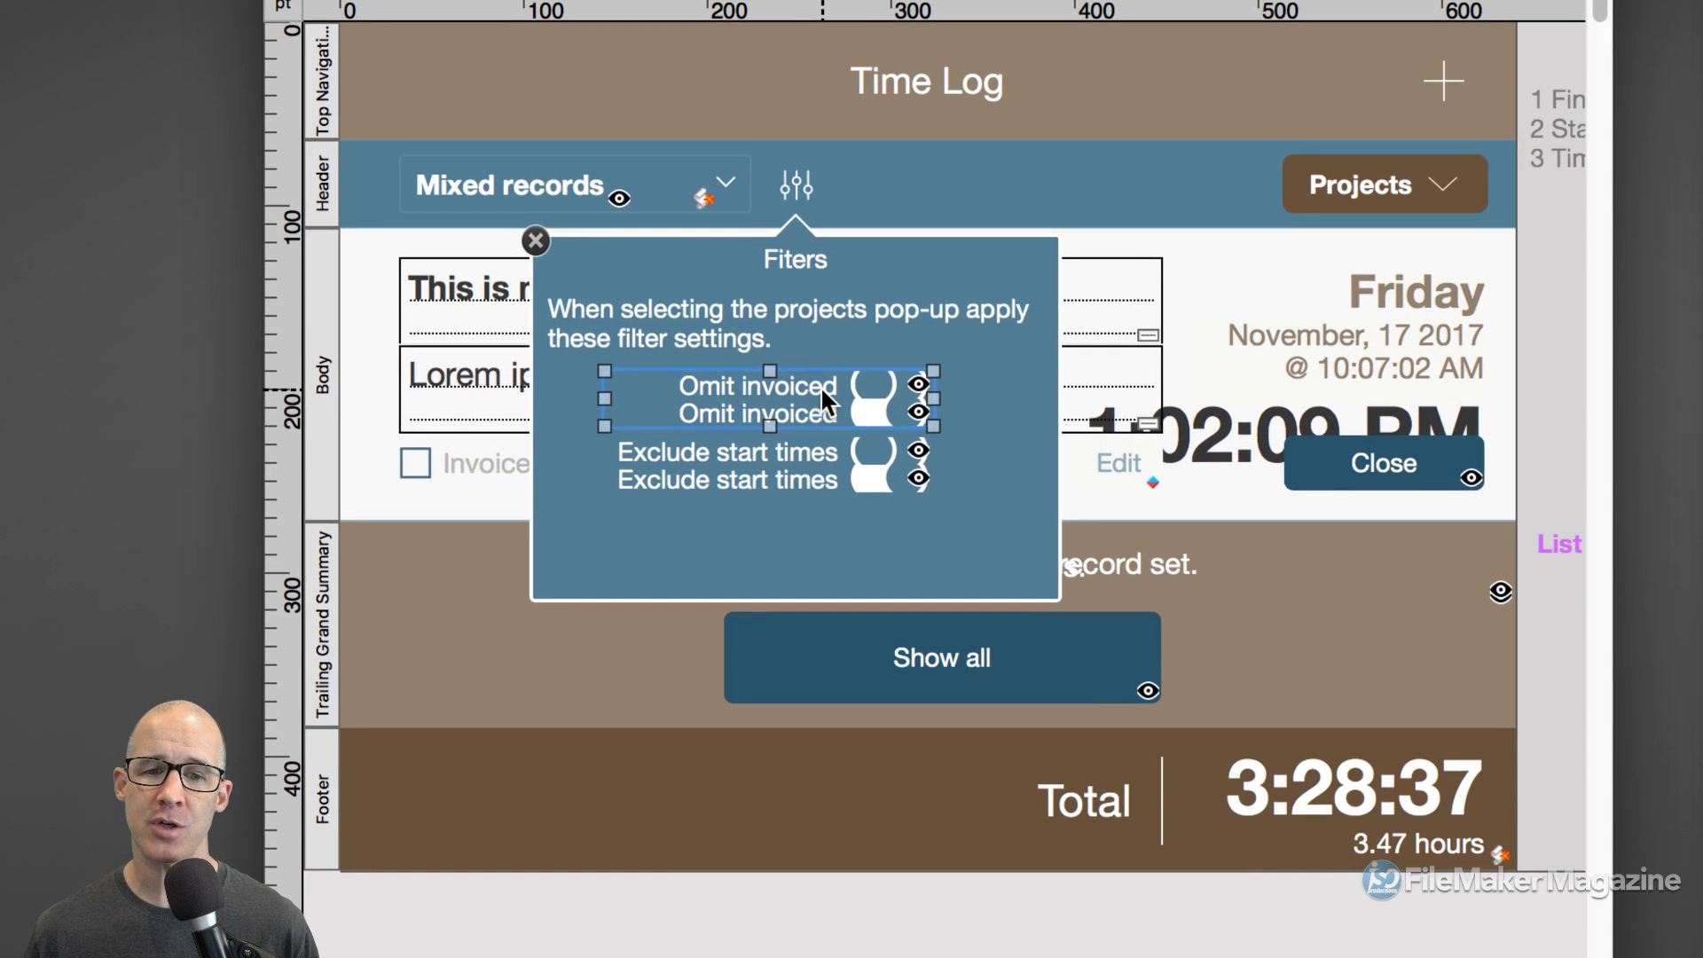
Step: Inspect the two stacked segments of the Omit invoiced button bar, leaving the upper one selected
{"action": "left_click", "coordinate": [823, 389]}
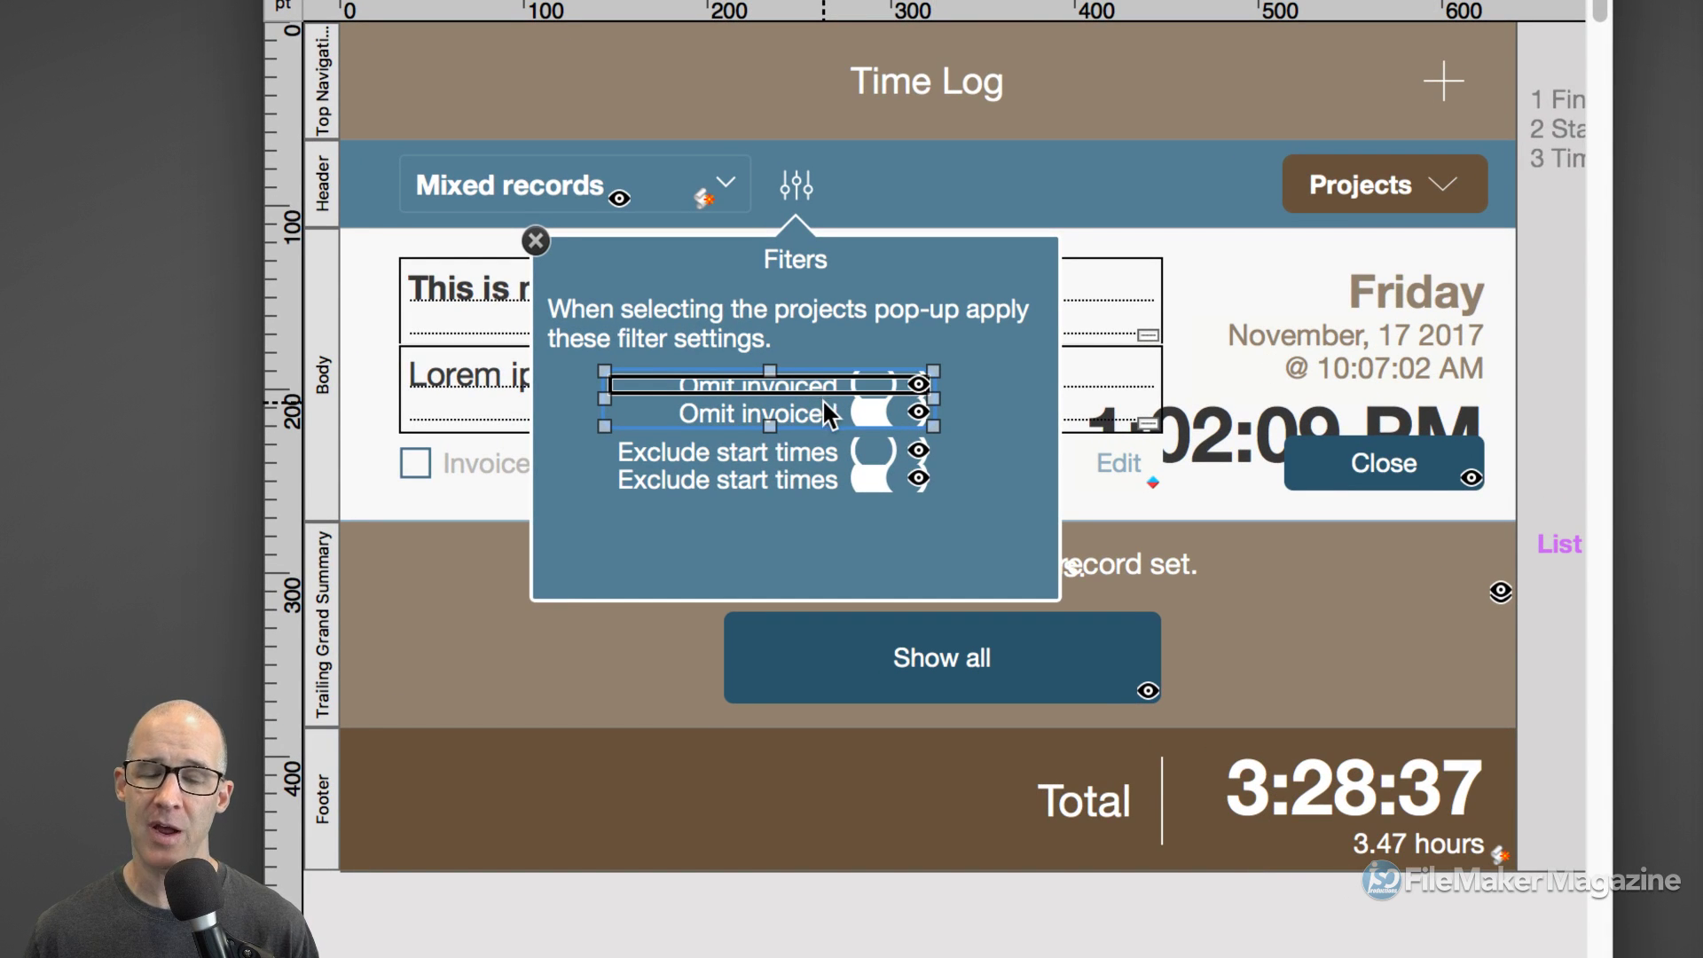
{"action": "left_click", "coordinate": [822, 410]}
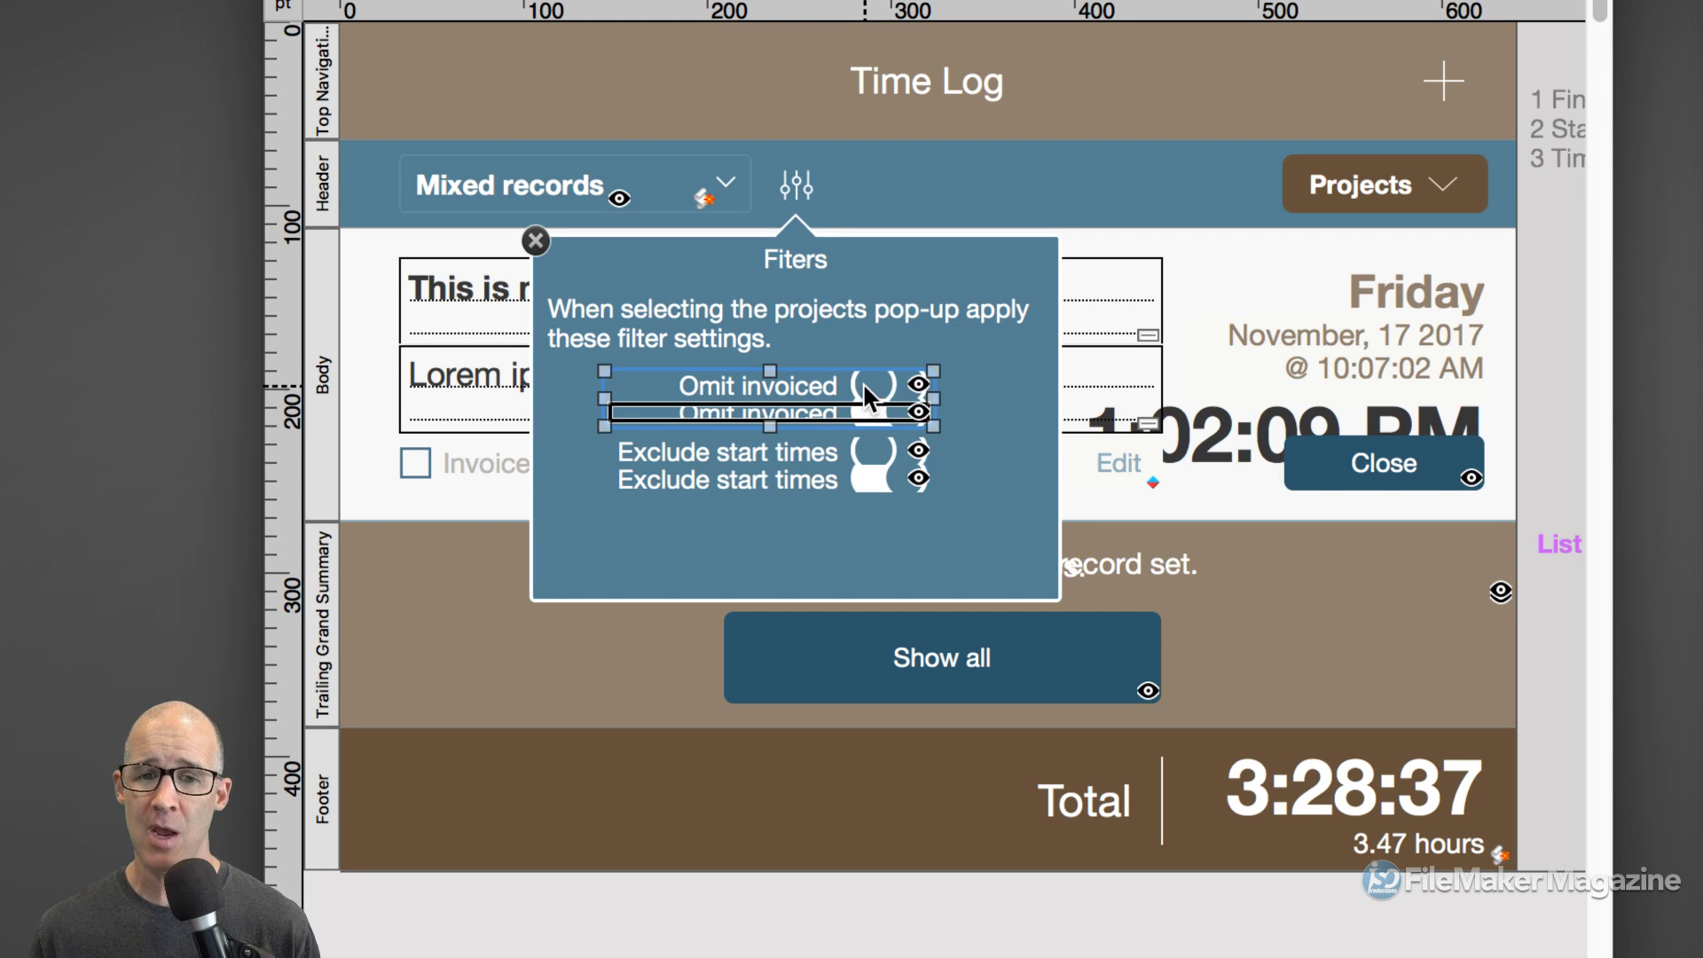
{"action": "left_click", "coordinate": [859, 380]}
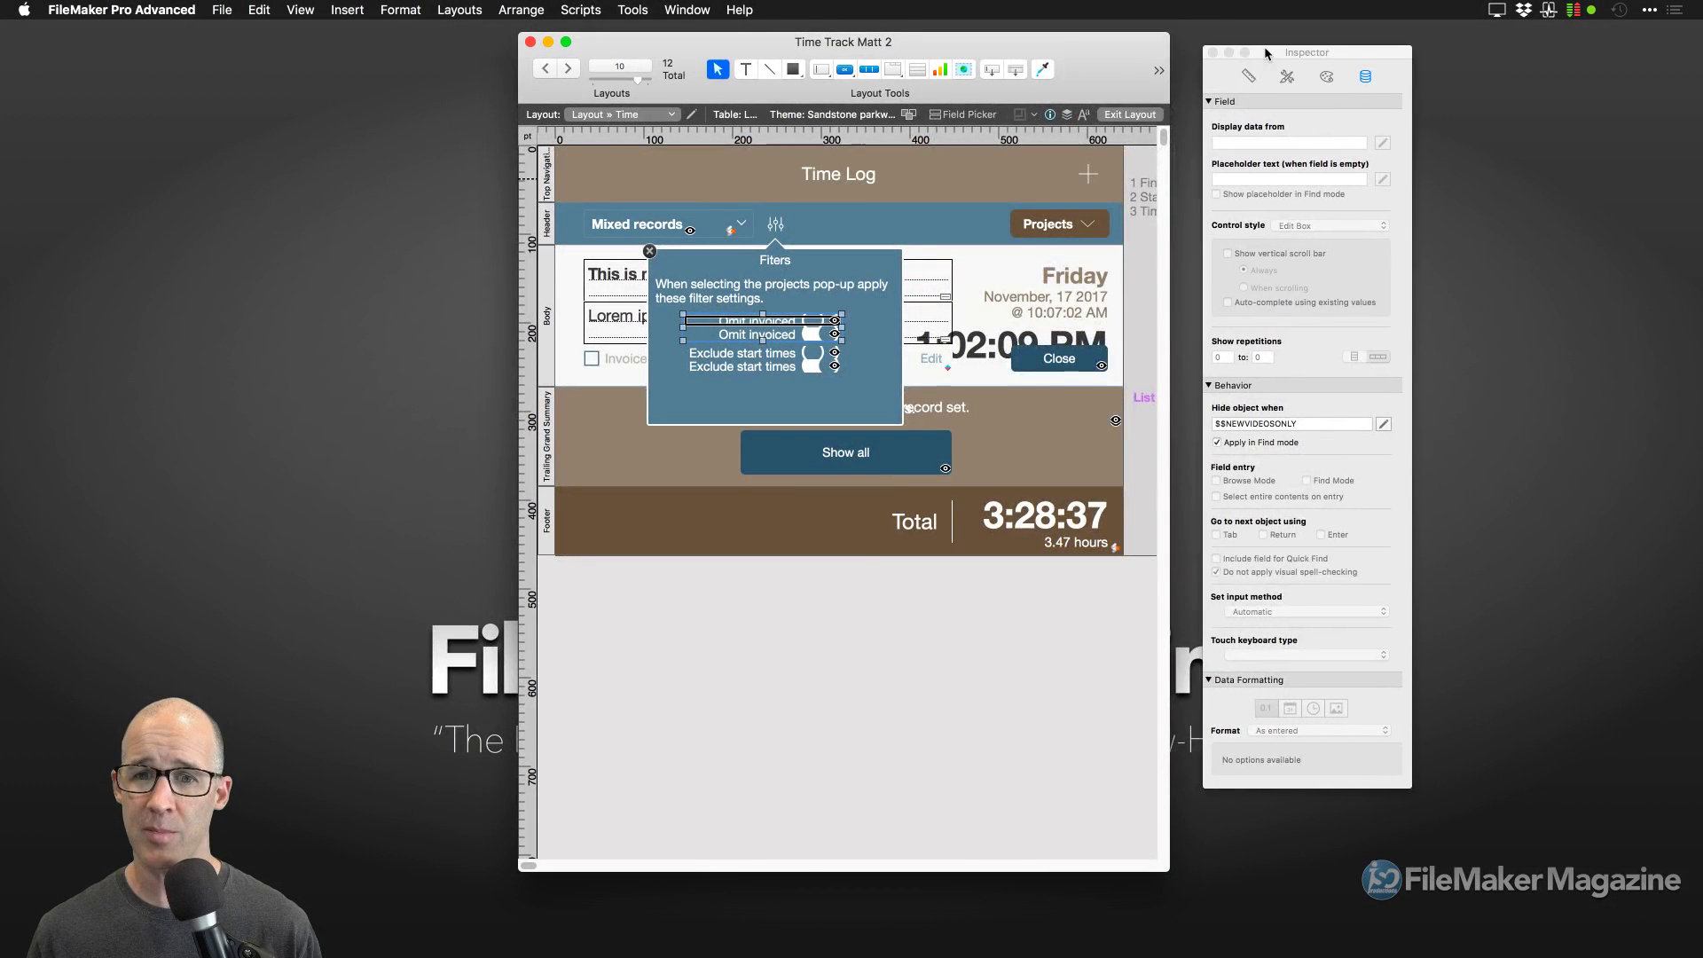
Step: Place the Inspector beside the filter popover and collapse its Field section to expose the segment's hide condition
{"action": "left_click_drag", "start_coordinate": [1265, 52], "coordinate": [979, 52]}
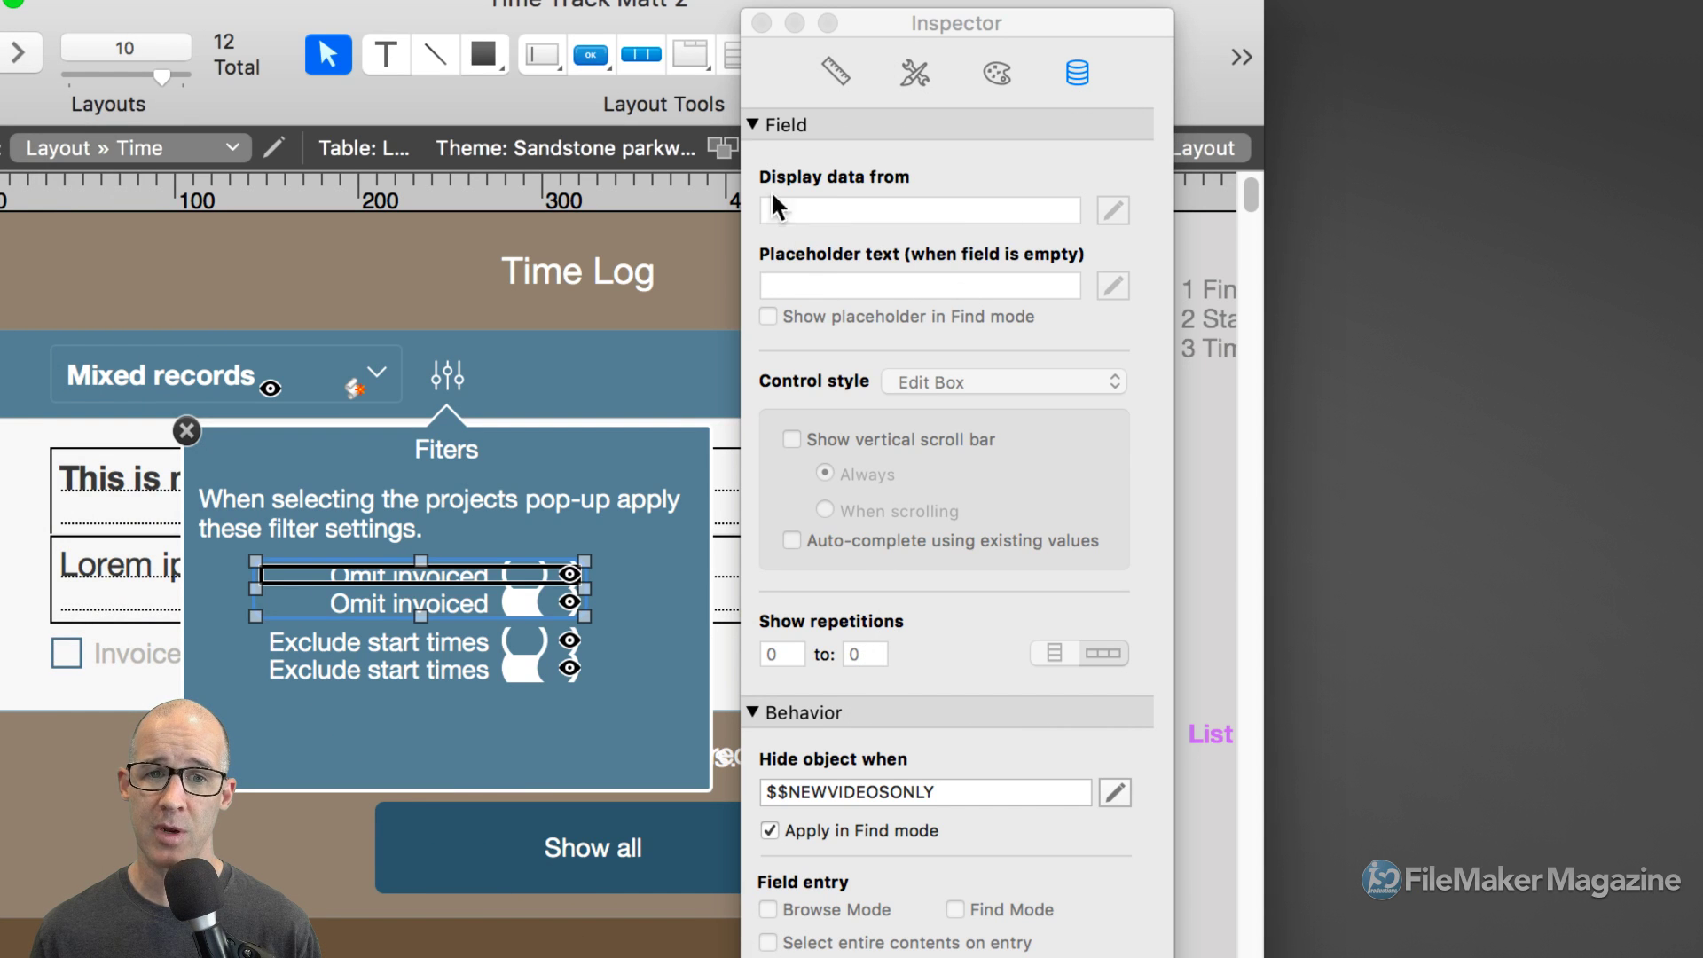
{"action": "left_click", "coordinate": [753, 126]}
{"action": "left_click_drag", "start_coordinate": [902, 34], "coordinate": [894, 200]}
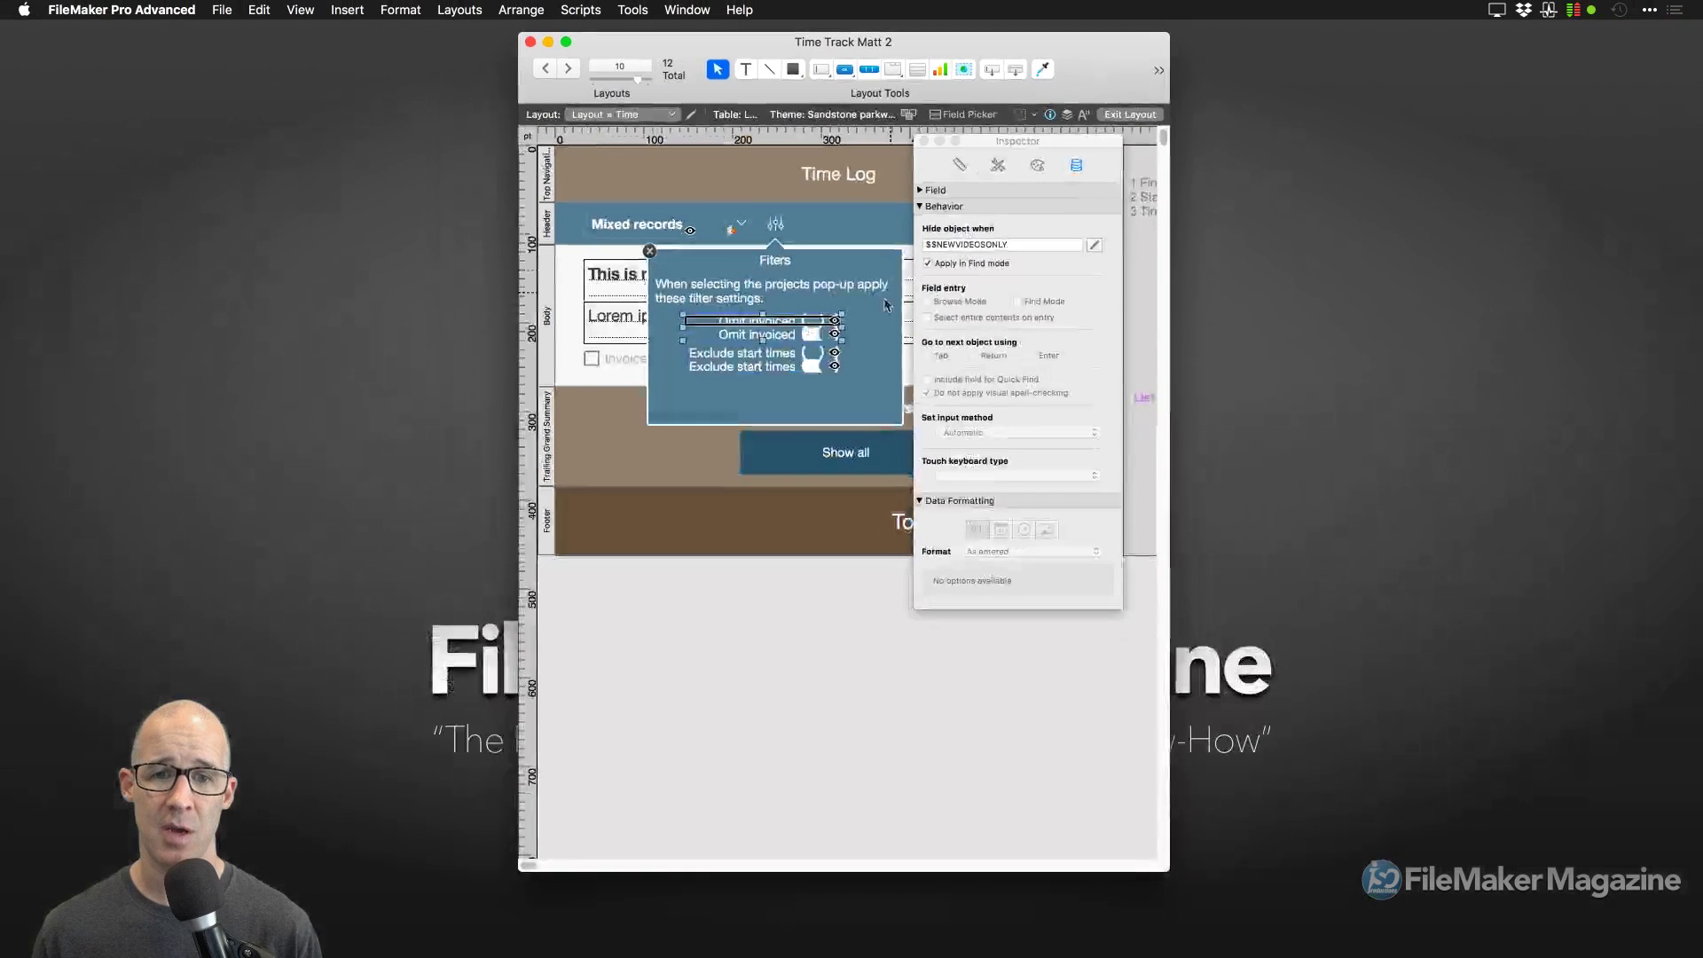